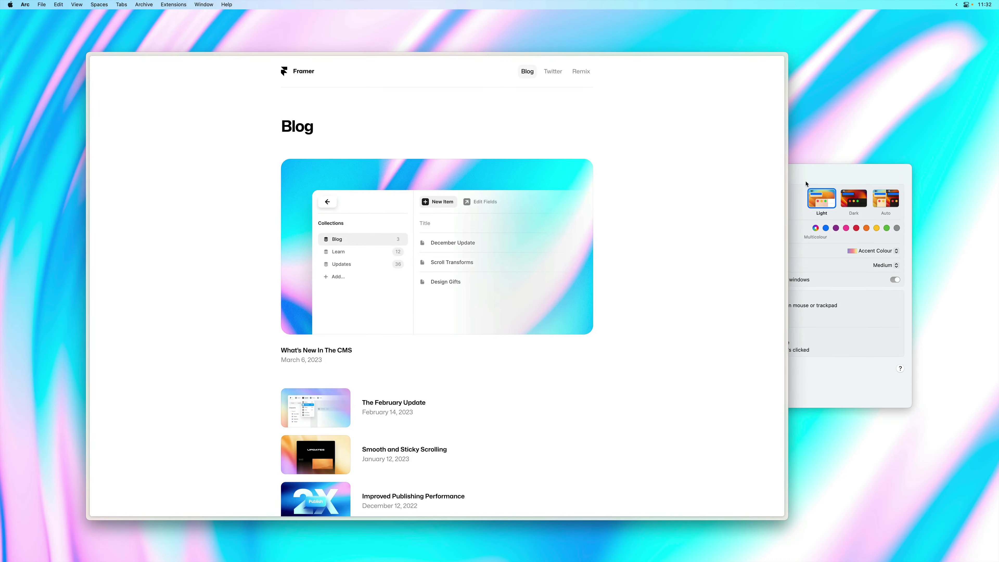
# Step: Open the 'Improved Publishing Performance' post in Arc with System Settings' Appearance pane alongside
pyautogui.click(806, 184)
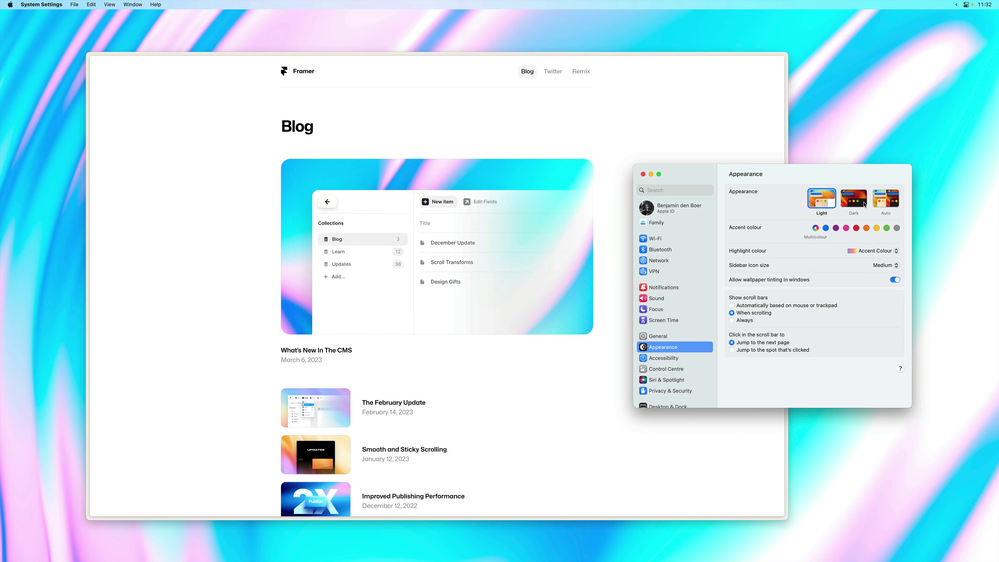
pyautogui.click(548, 357)
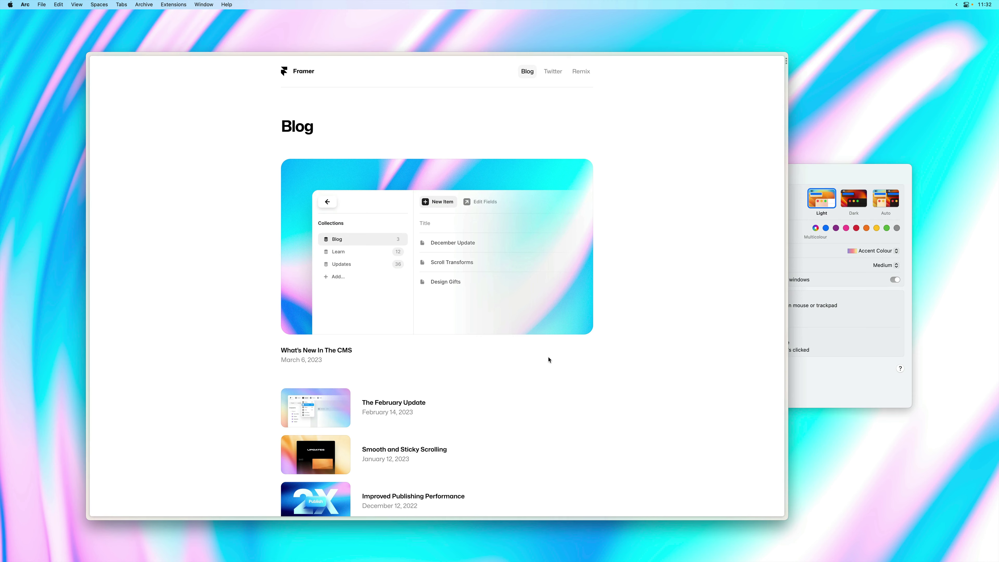
pyautogui.scroll(-3, 549, 357)
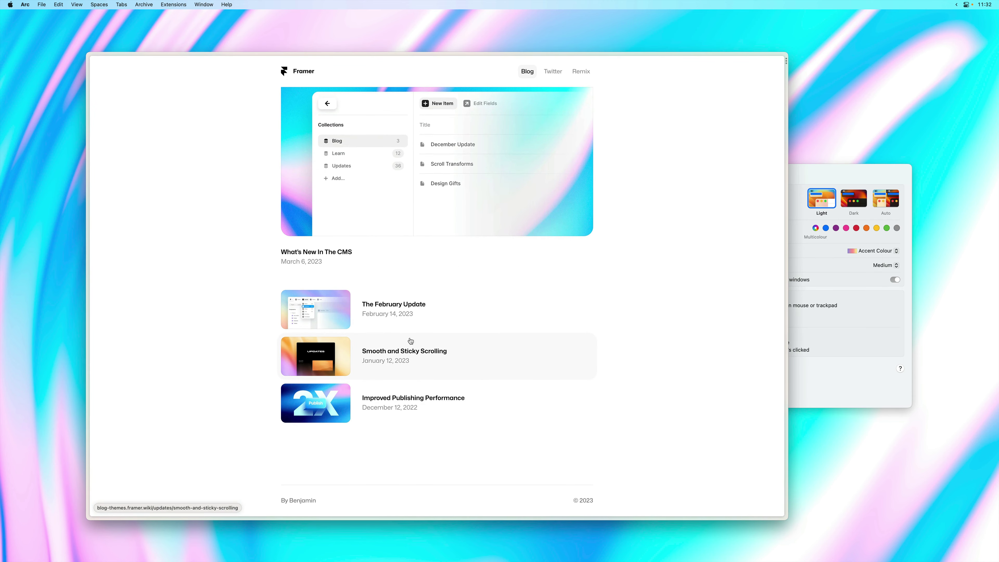
pyautogui.click(402, 390)
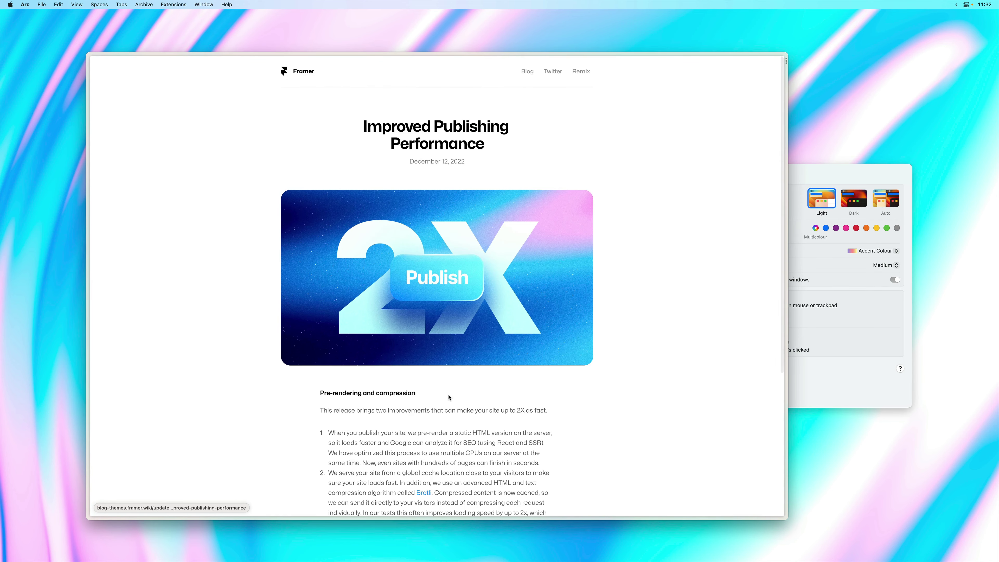
# Step: Switch system appearance Dark, Light, Dark, Light while watching the blog, then return to Arc
pyautogui.click(861, 183)
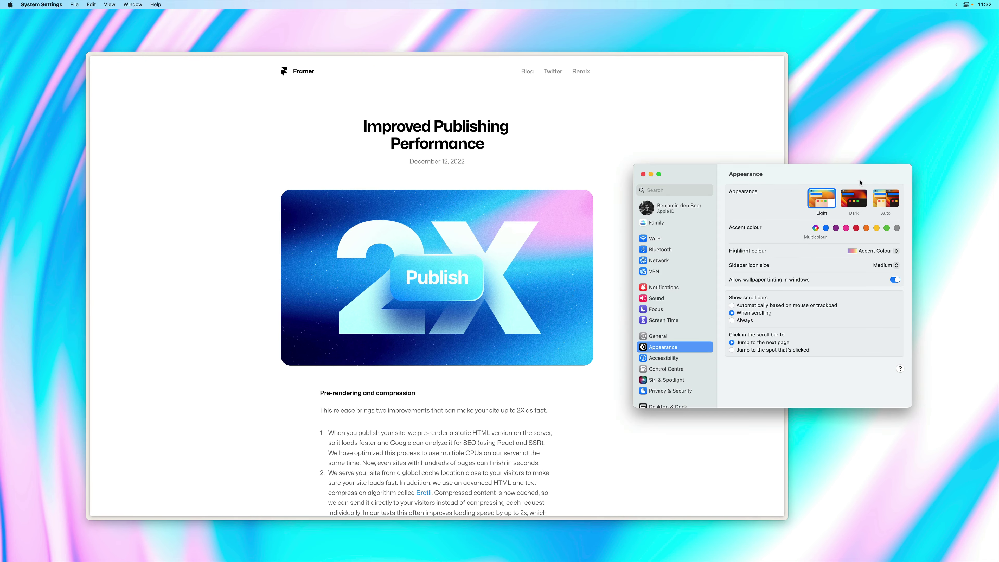
pyautogui.click(853, 200)
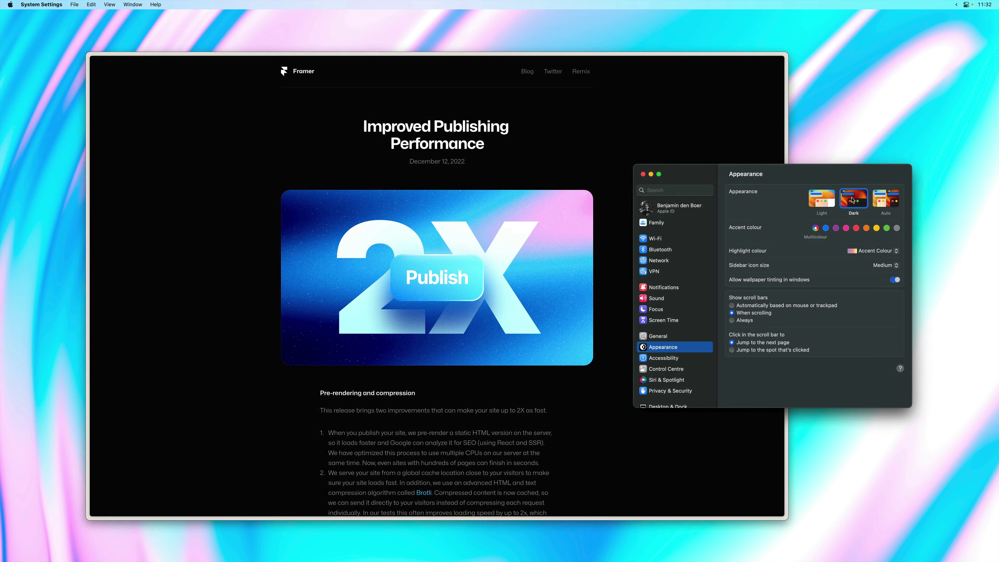
pyautogui.click(823, 203)
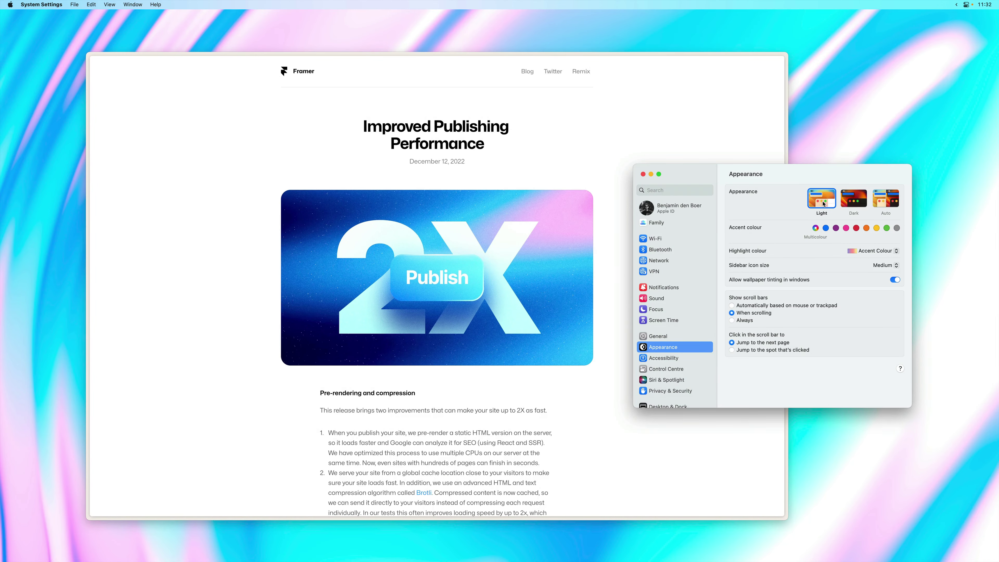
pyautogui.click(850, 202)
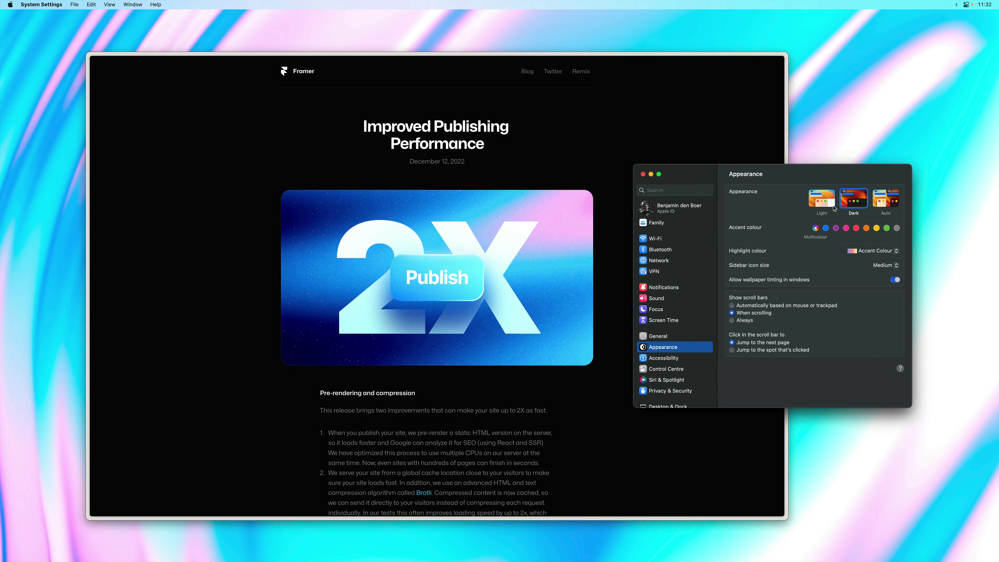
pyautogui.click(823, 204)
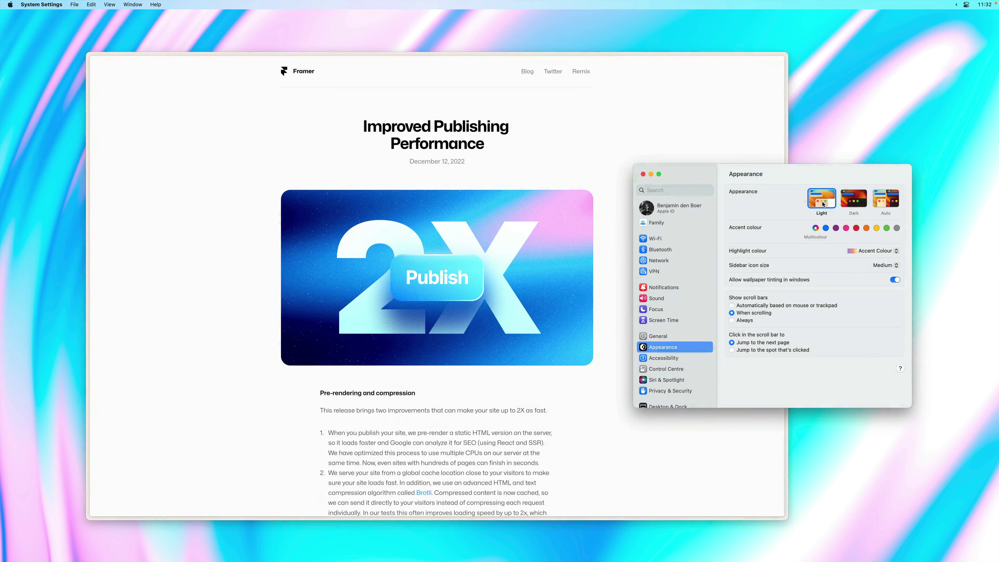
pyautogui.click(737, 146)
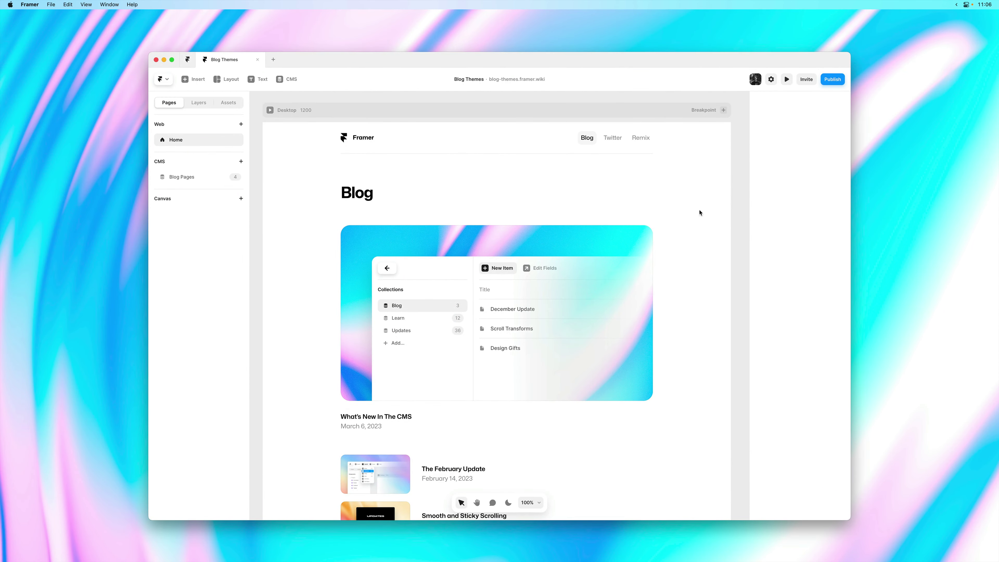
pyautogui.scroll(-4, 700, 236)
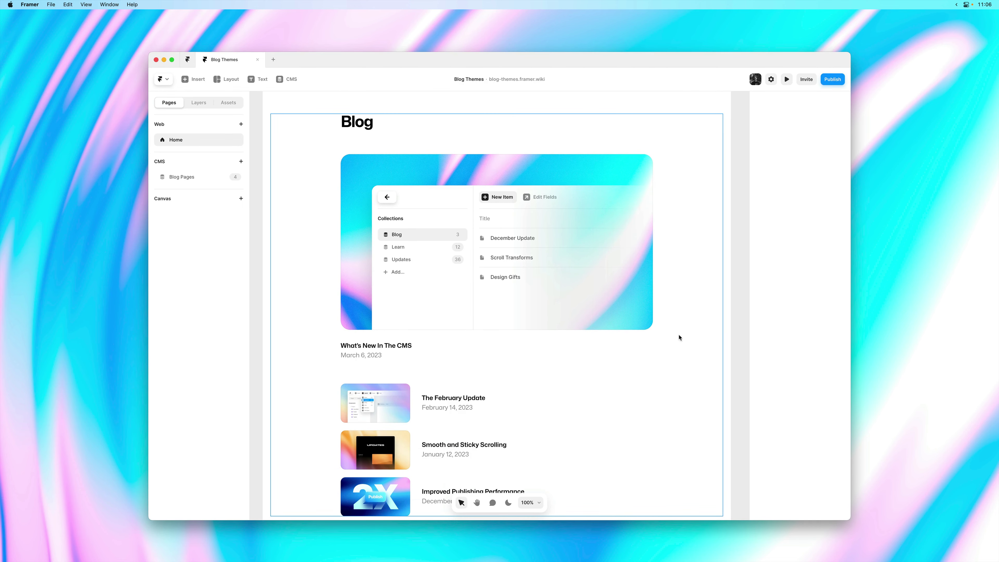
pyautogui.scroll(4, 660, 461)
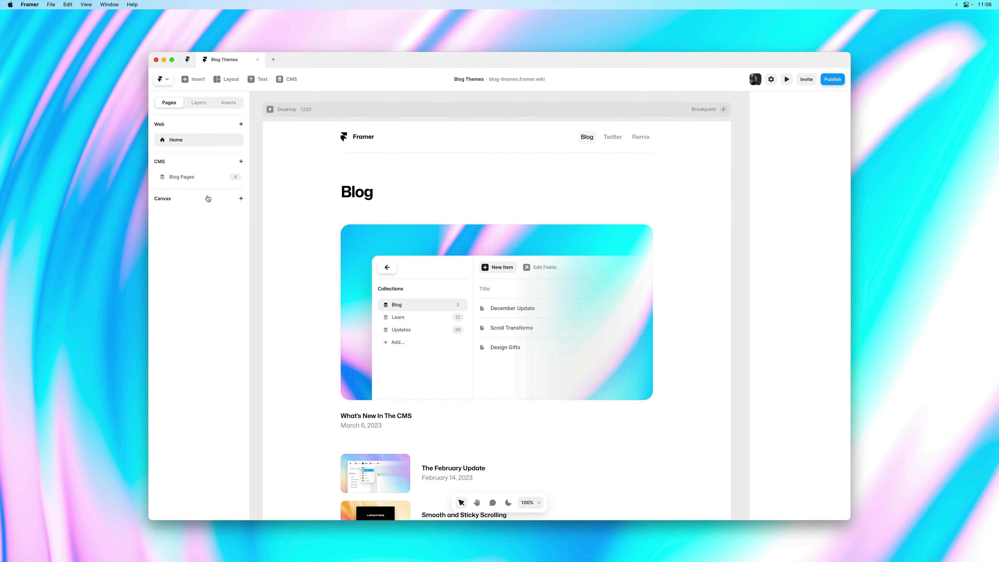
pyautogui.click(207, 179)
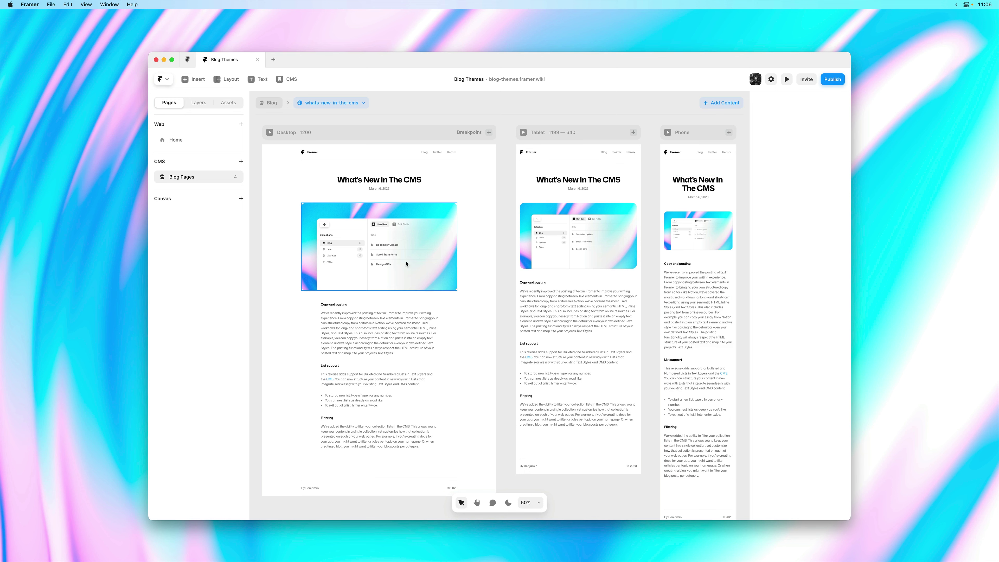
pyautogui.click(208, 144)
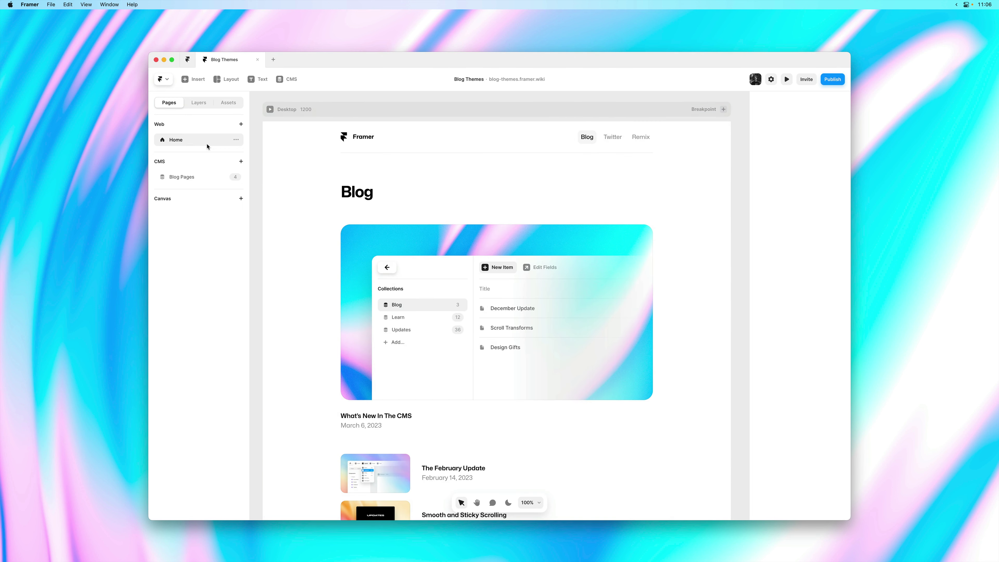
# Step: Select the Desktop page frame and open its white #FFFFFF Fill options
pyautogui.click(593, 111)
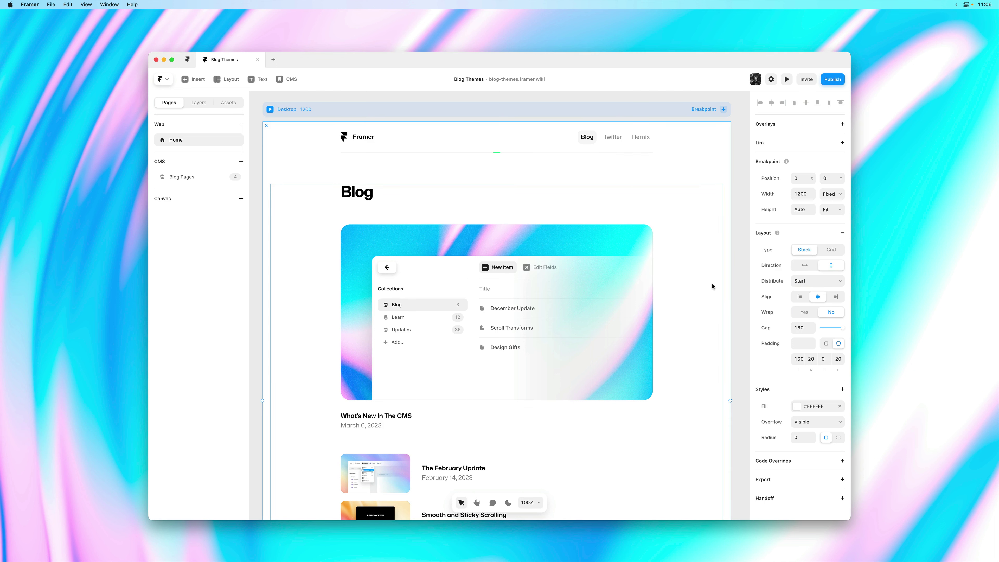
pyautogui.click(817, 410)
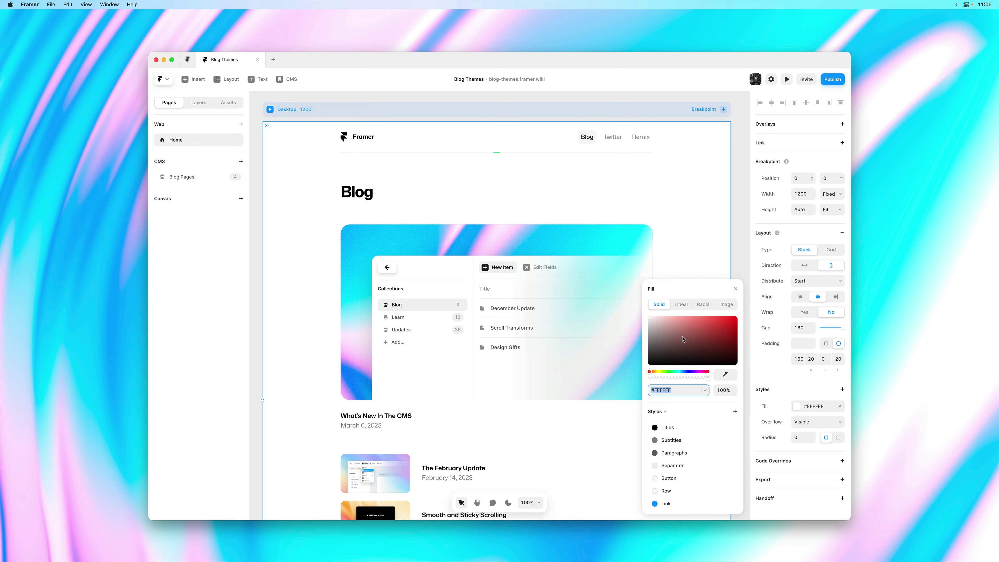
# Step: Create the 'Backdrop' colour style, light #FFFFFF and dark #050505, as the page fill
pyautogui.click(736, 411)
pyautogui.click(735, 412)
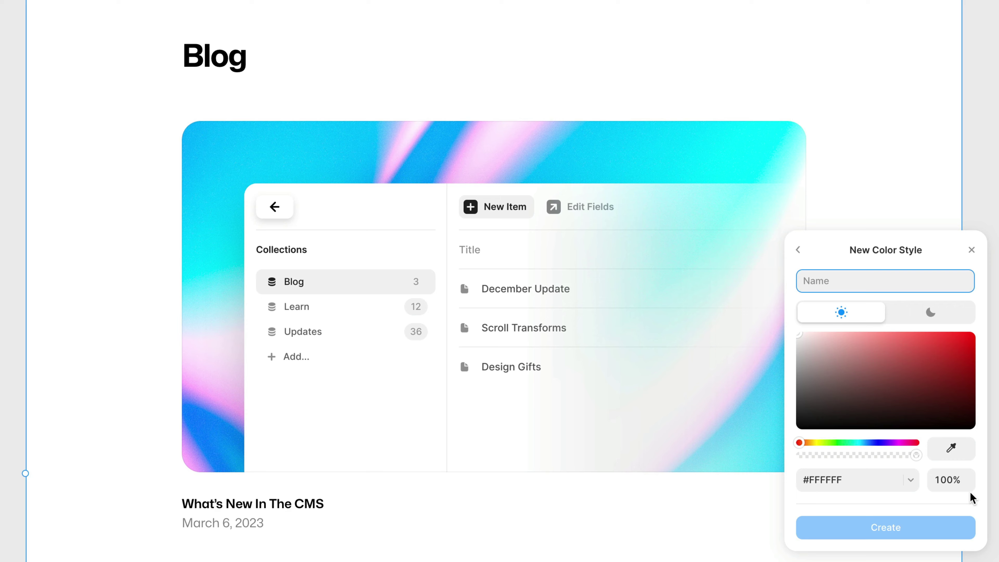
pyautogui.write('Backdrop')
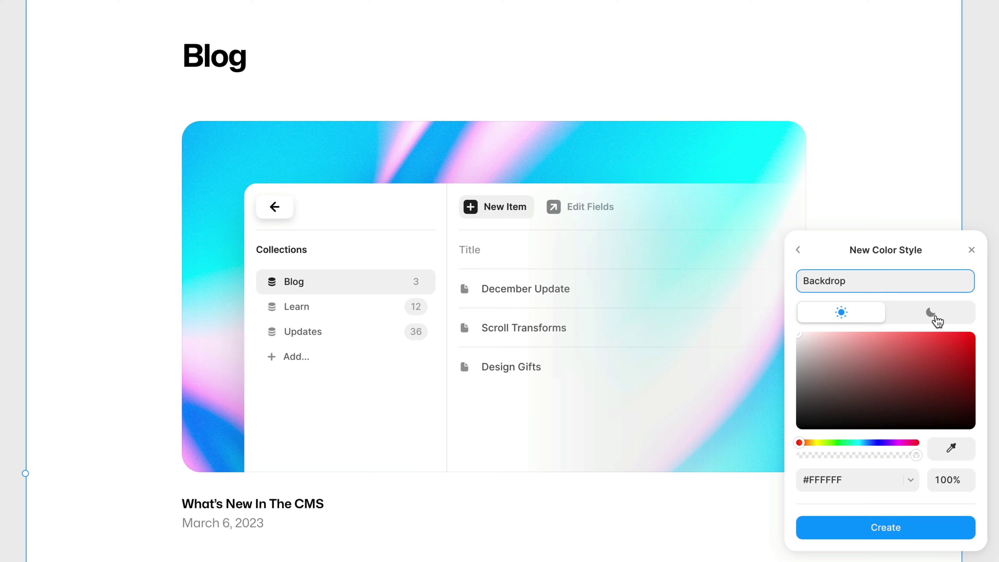
pyautogui.click(937, 321)
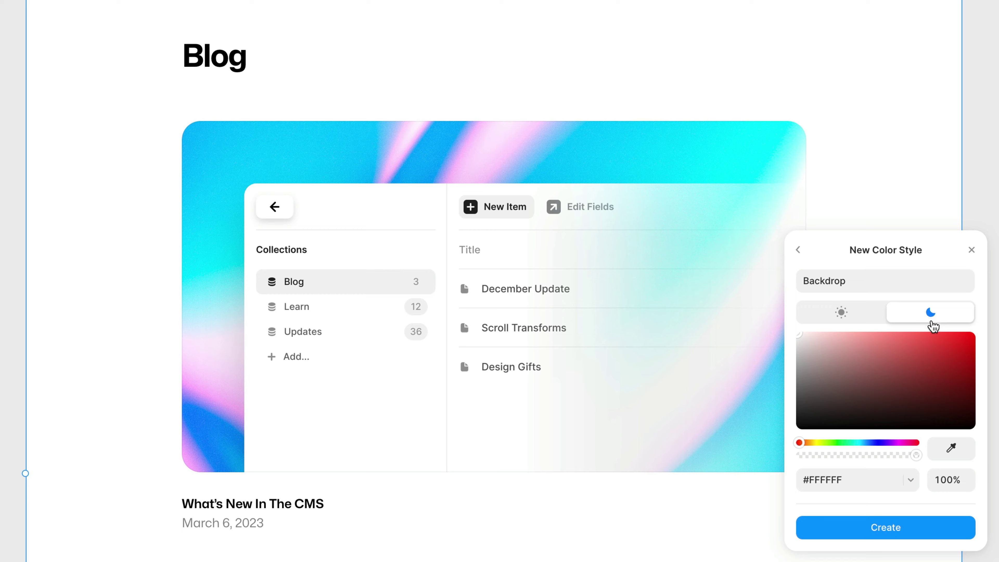
pyautogui.moveTo(845, 349); pyautogui.dragTo(794, 433)
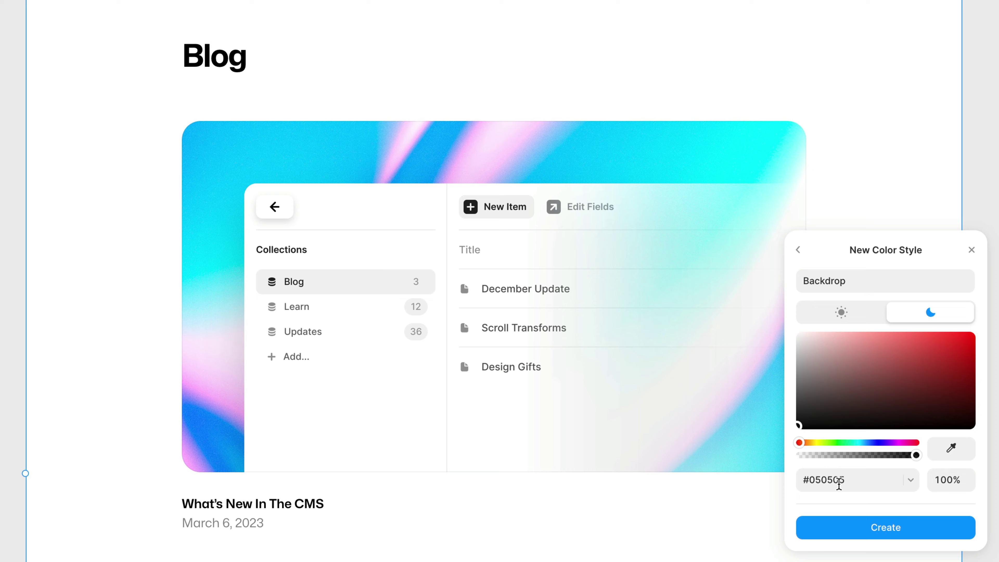
pyautogui.click(851, 321)
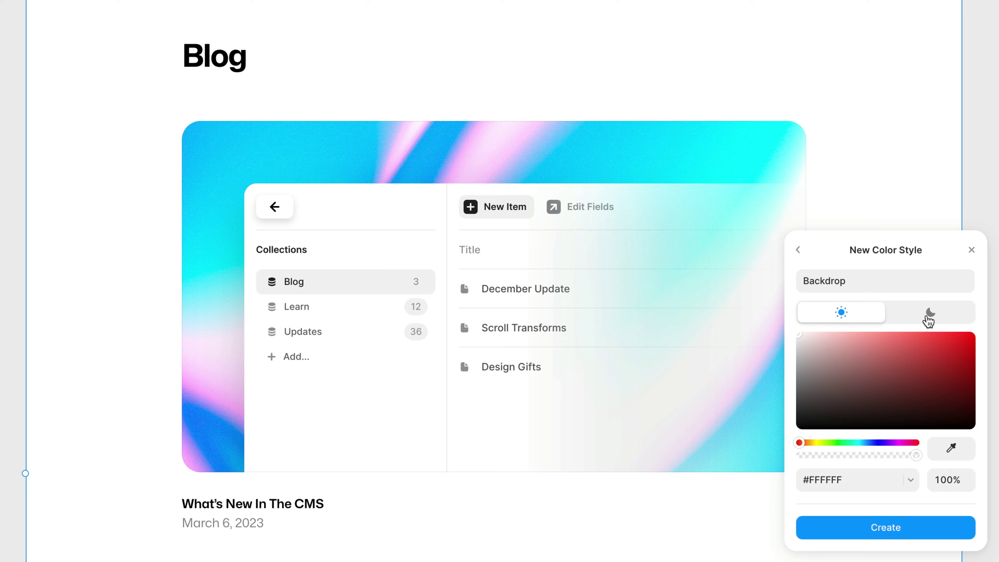
pyautogui.click(926, 316)
pyautogui.click(867, 321)
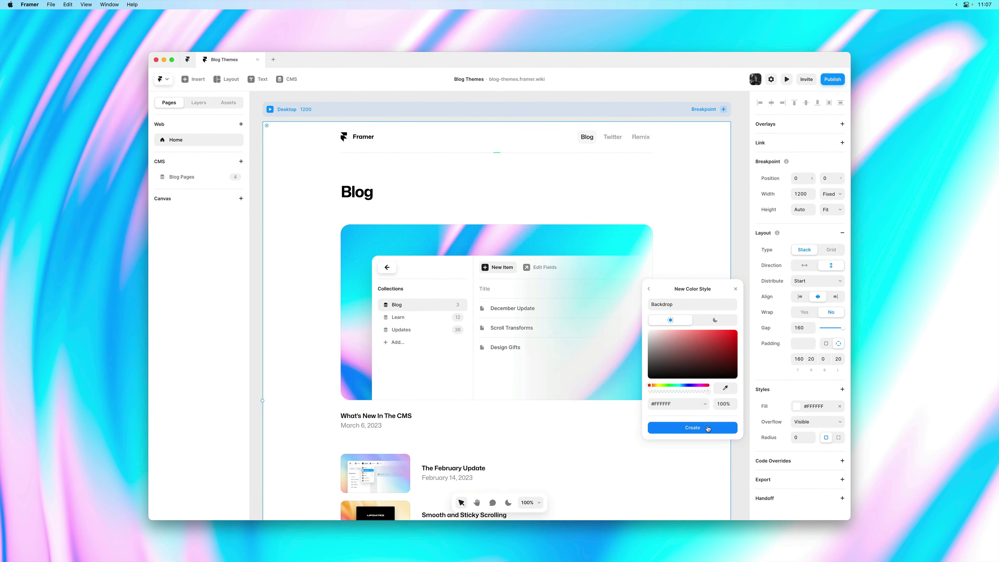
pyautogui.click(708, 428)
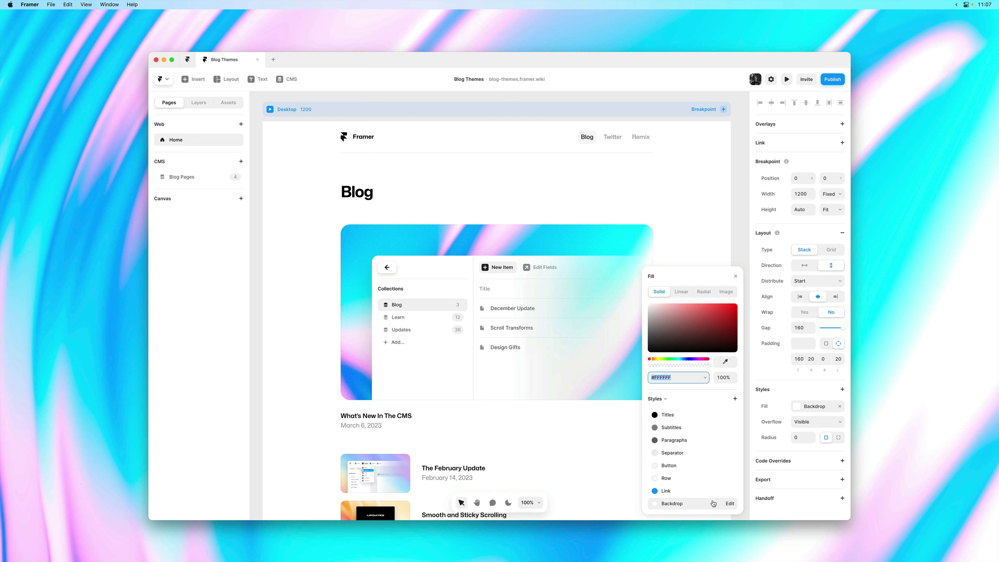
pyautogui.moveTo(714, 504); pyautogui.dragTo(716, 418)
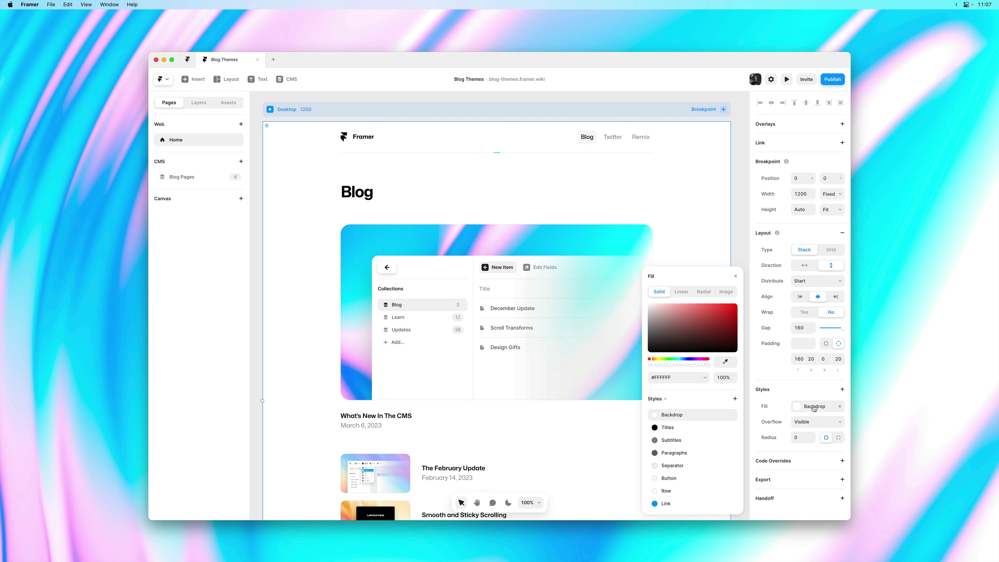
pyautogui.click(736, 278)
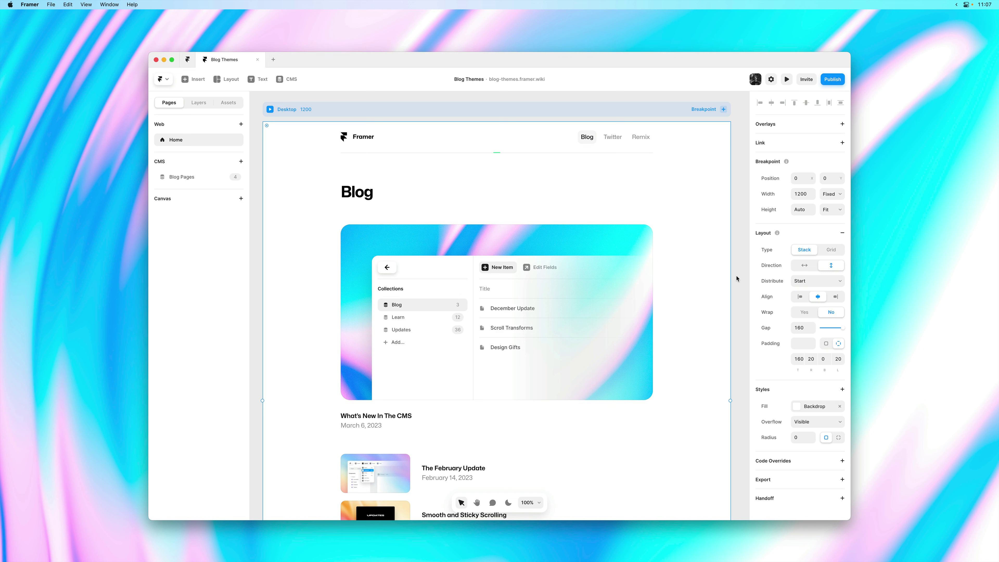
pyautogui.click(364, 194)
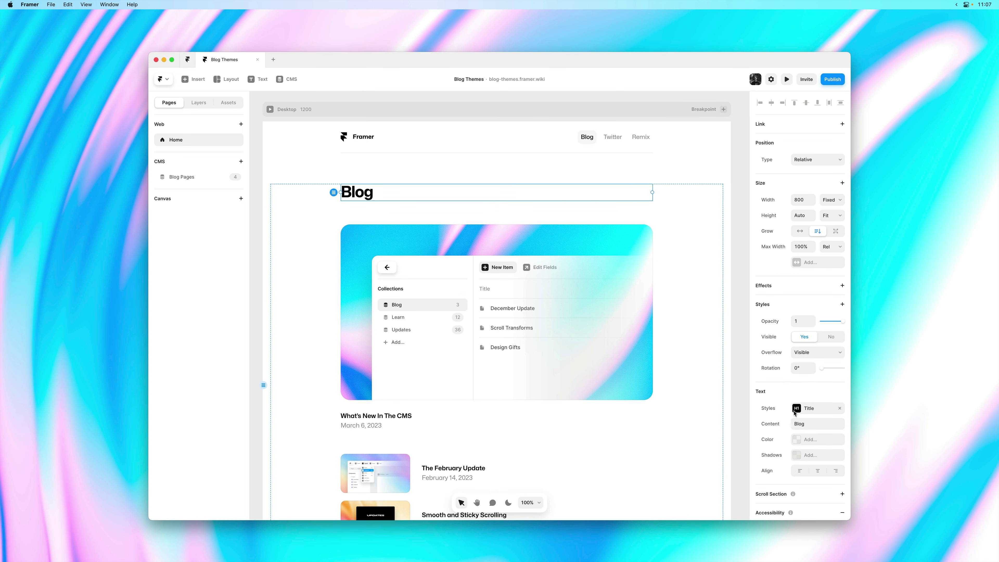
pyautogui.click(806, 415)
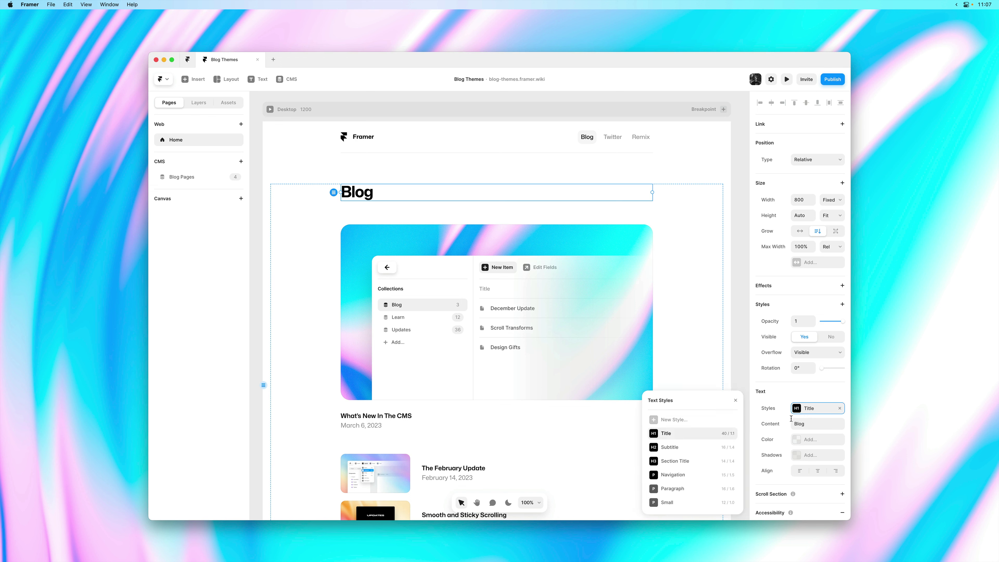
pyautogui.click(734, 437)
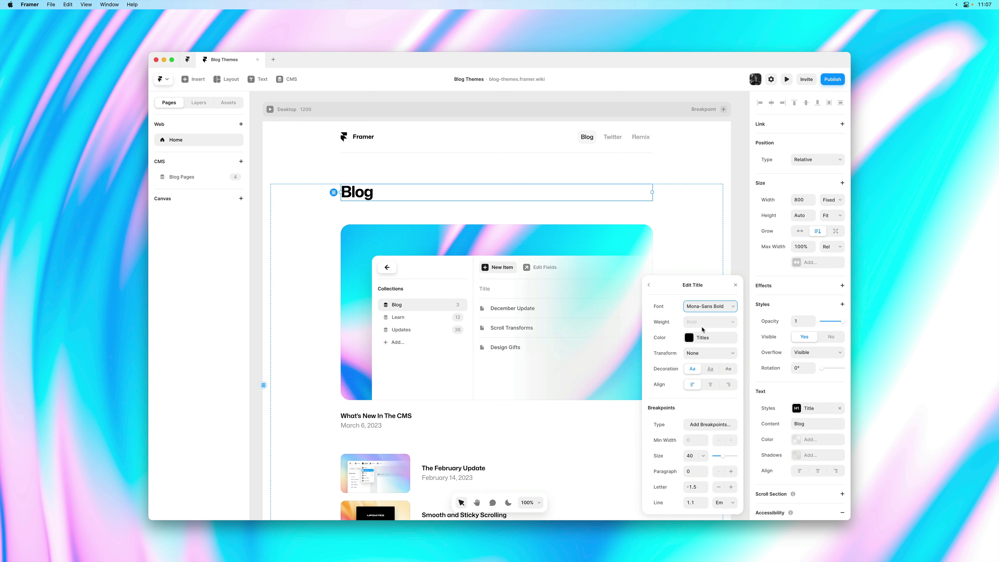
pyautogui.click(713, 340)
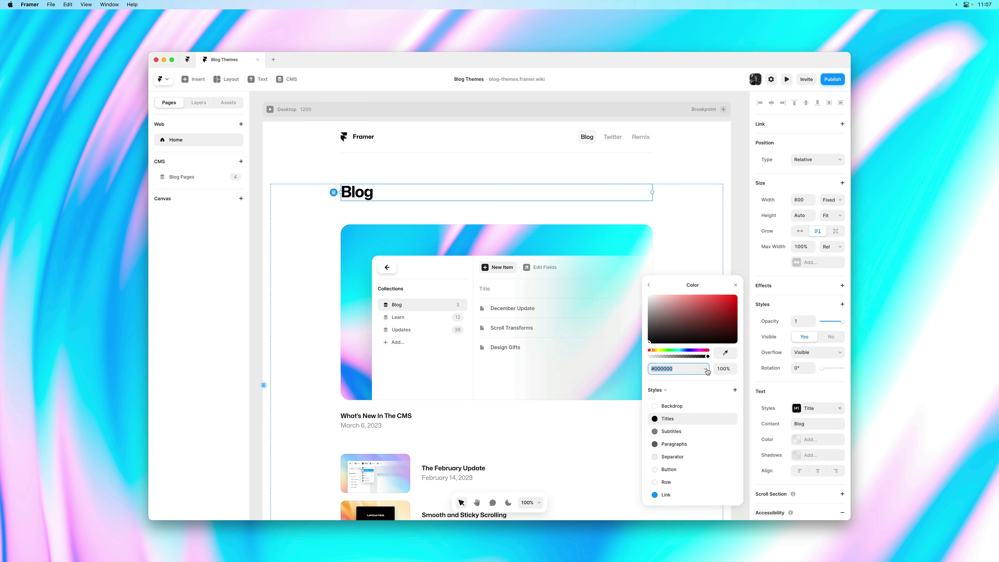
pyautogui.moveTo(697, 424)
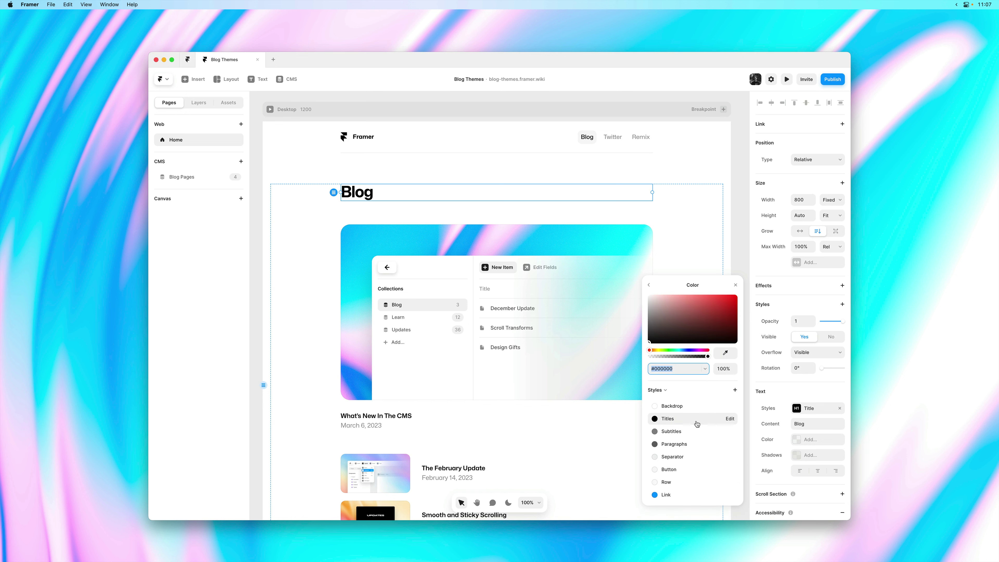
pyautogui.click(730, 420)
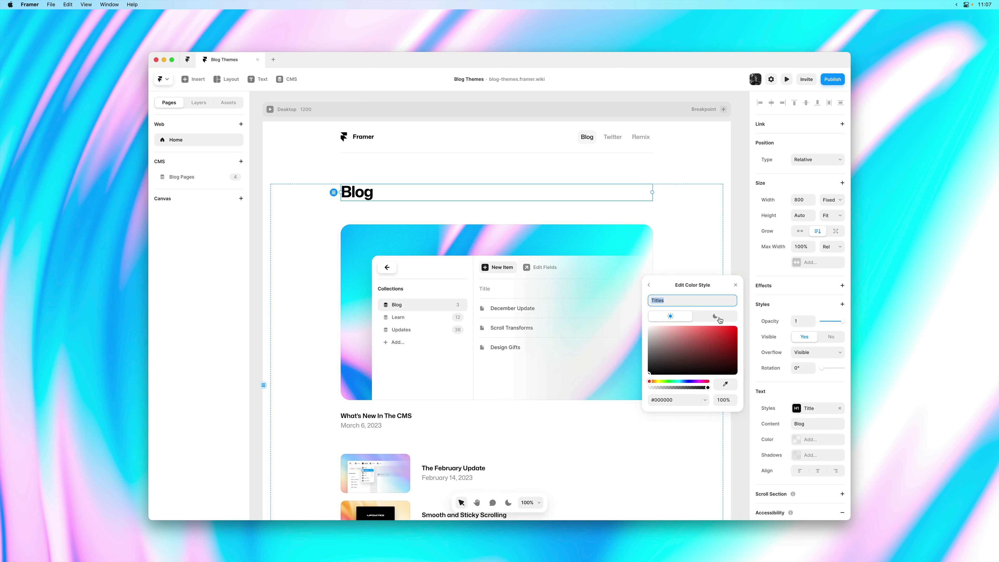
pyautogui.click(720, 320)
pyautogui.click(719, 320)
pyautogui.click(683, 320)
pyautogui.click(719, 319)
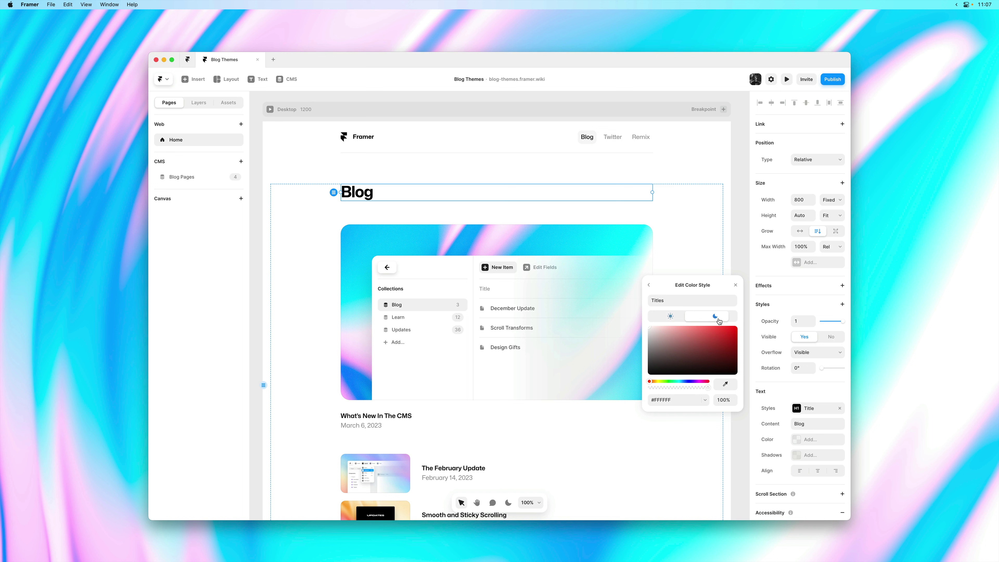
pyautogui.click(673, 320)
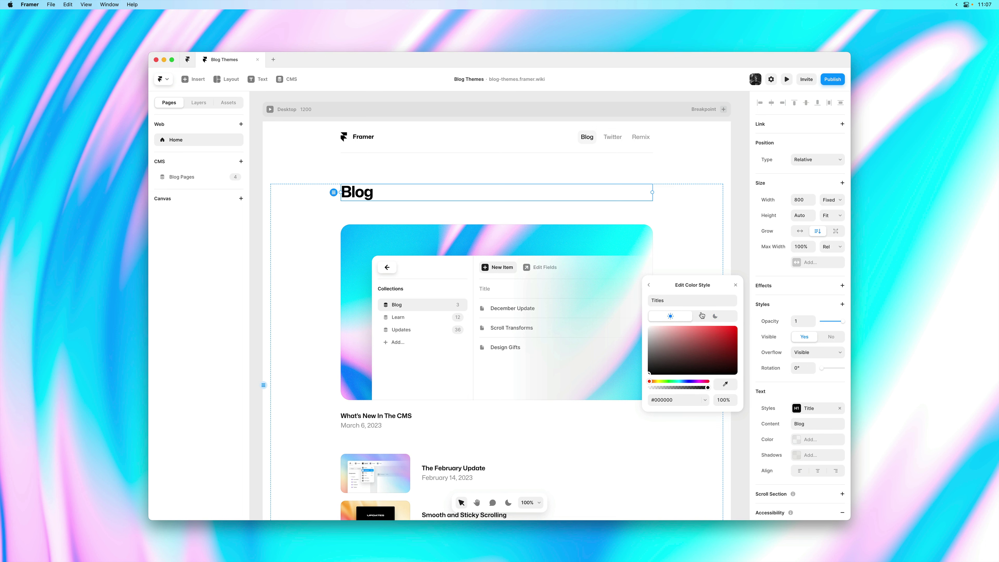
pyautogui.click(736, 285)
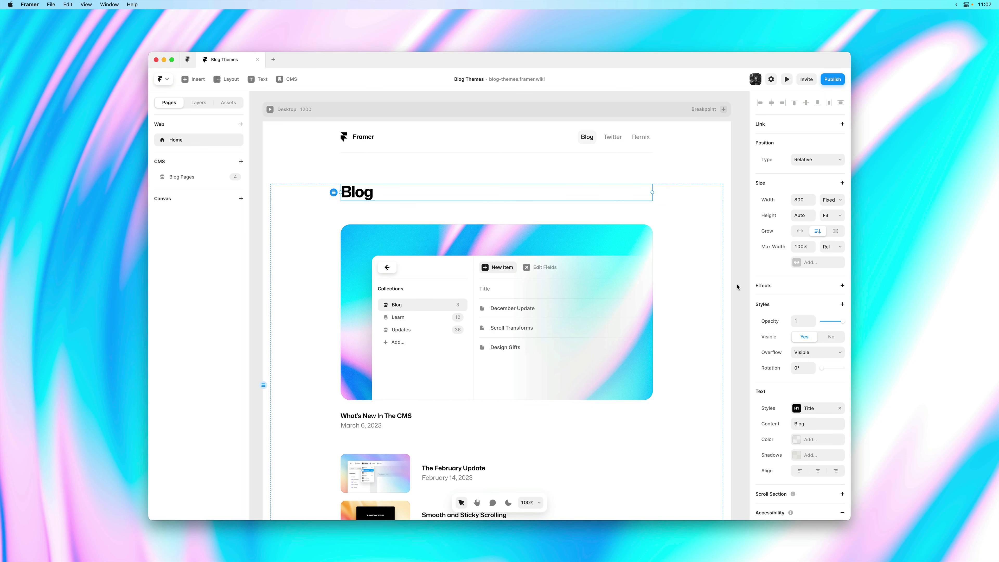
# Step: Select the Backdrop layer inside The February Update post row in the Layers panel
pyautogui.scroll(-2, 744, 309)
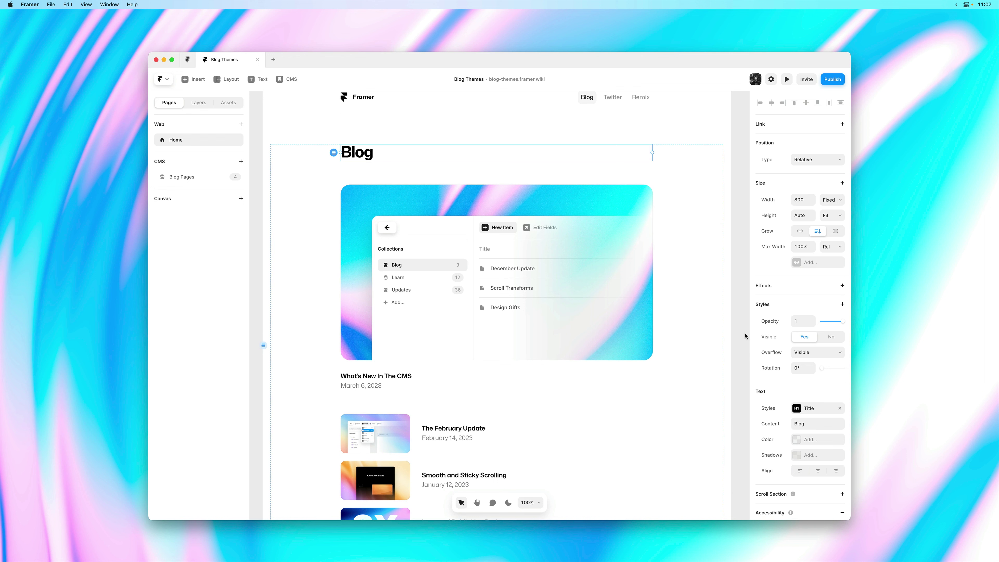
pyautogui.click(199, 104)
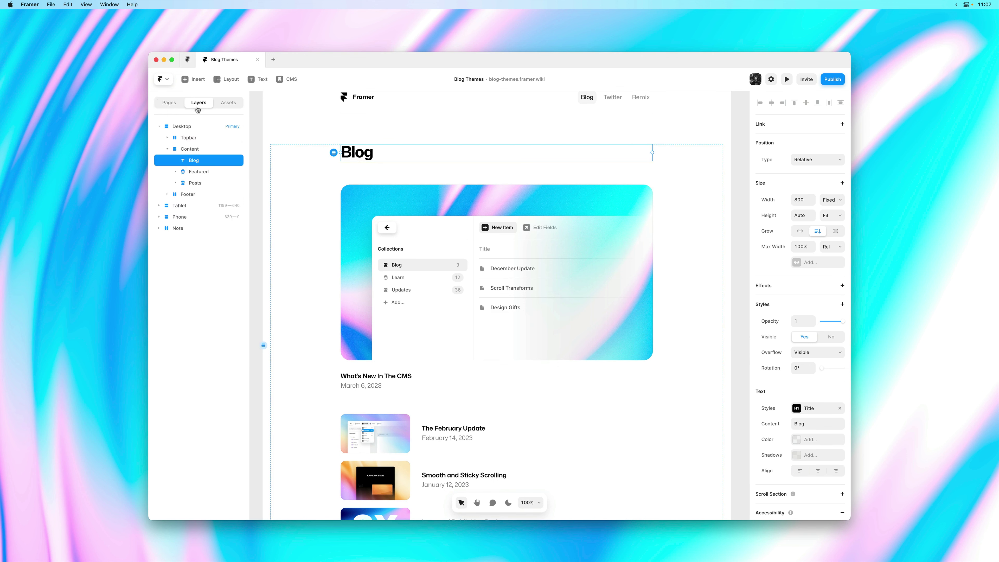
pyautogui.click(427, 426)
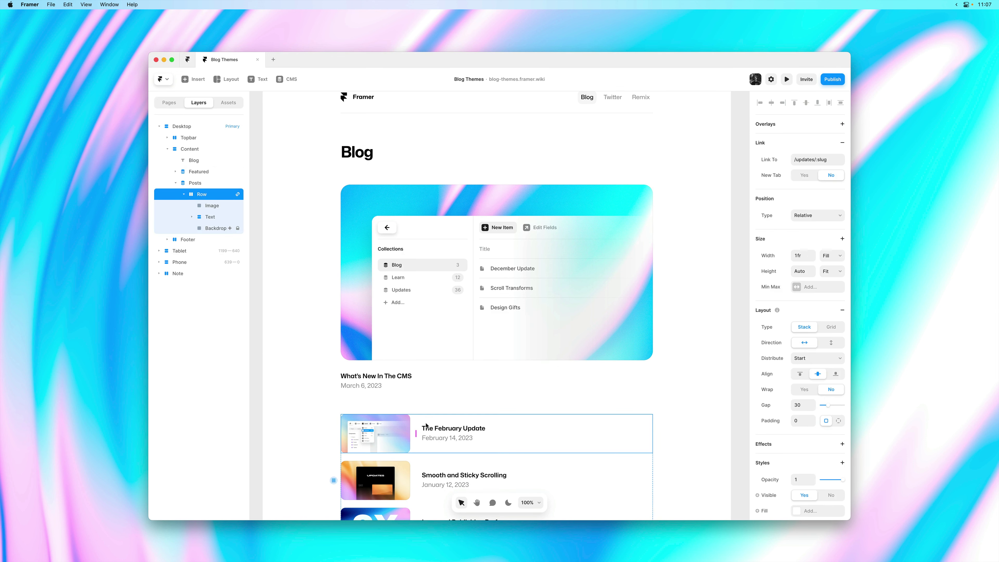
pyautogui.scroll(-8, 427, 426)
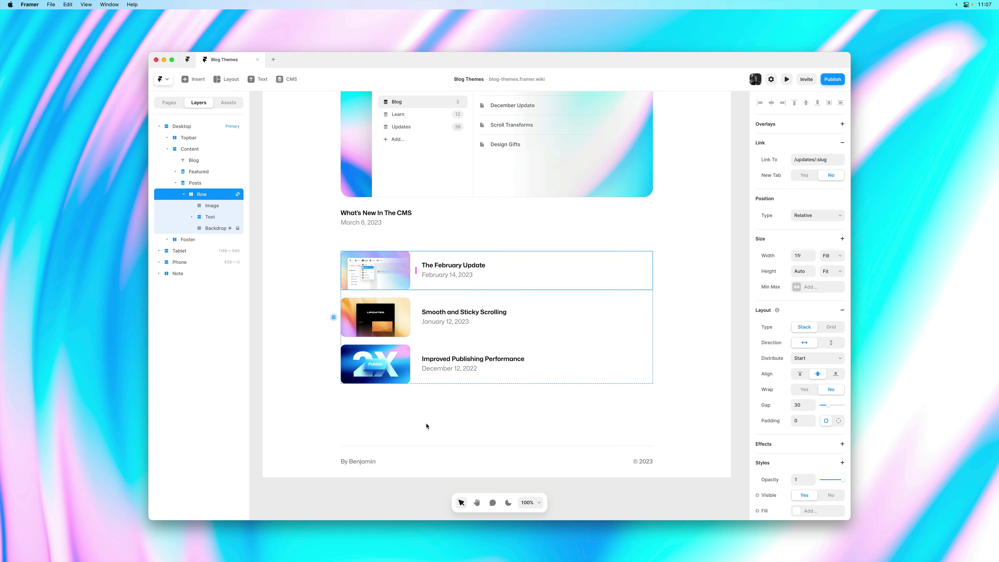
pyautogui.click(217, 230)
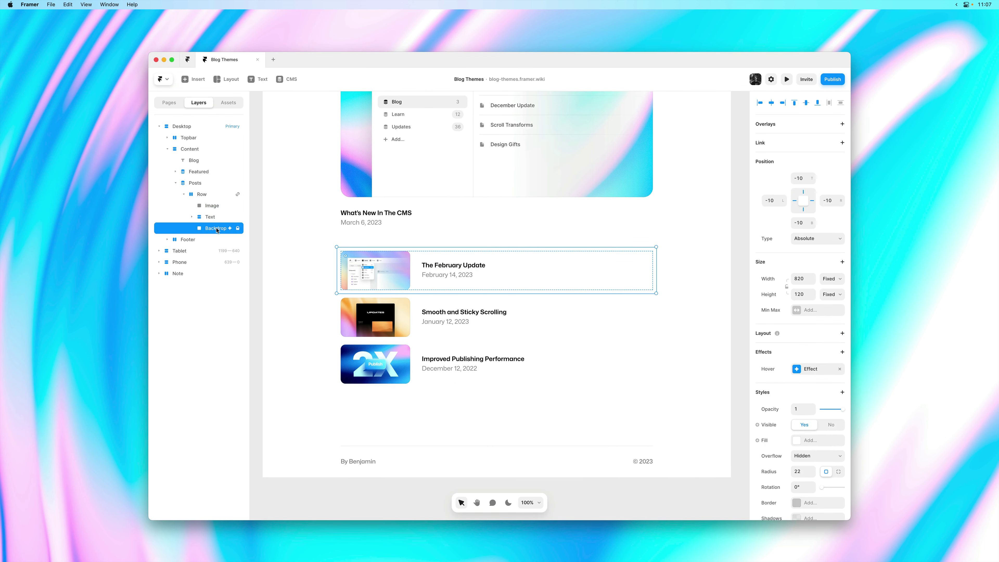
pyautogui.click(804, 370)
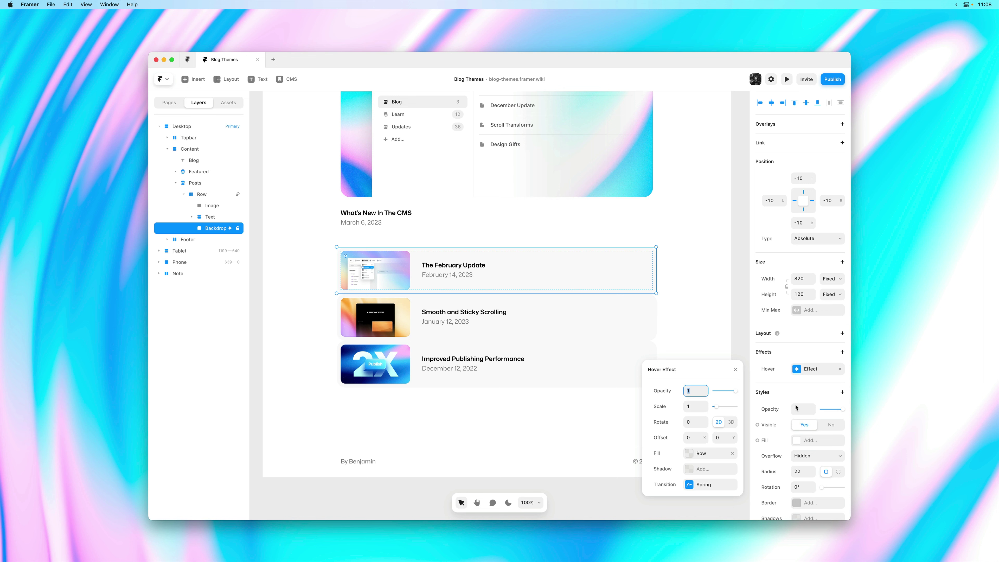
pyautogui.click(692, 456)
pyautogui.click(692, 456)
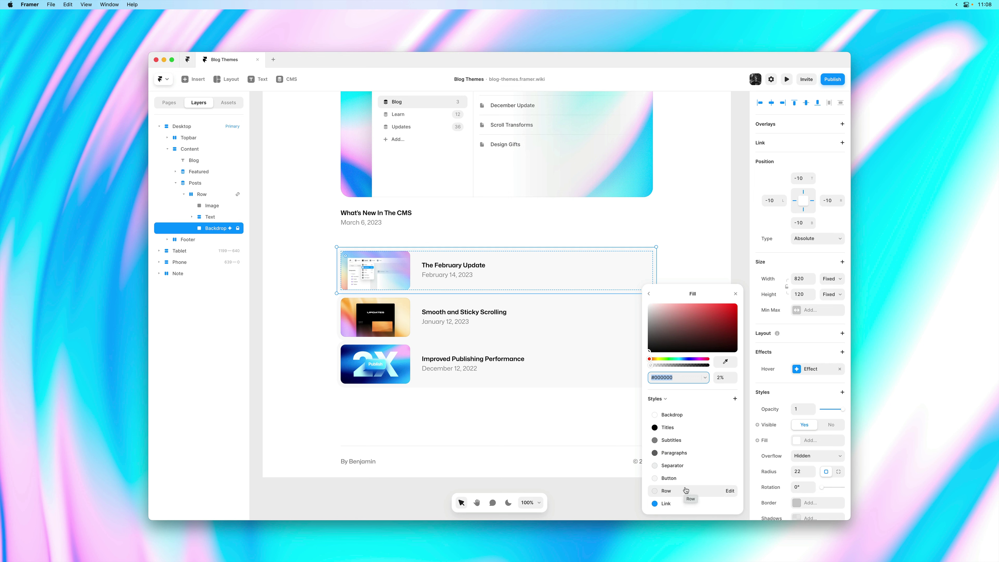
pyautogui.click(735, 294)
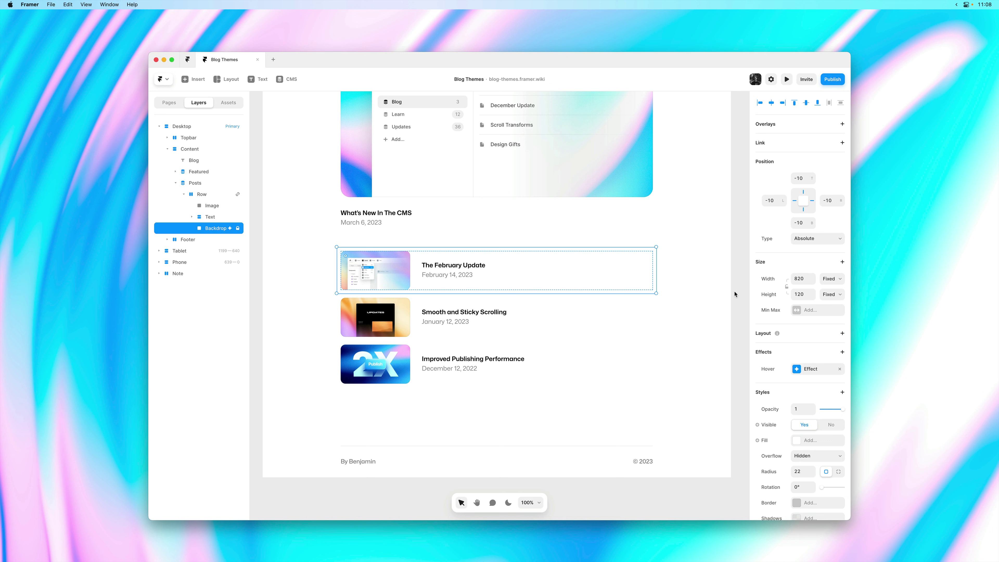
pyautogui.click(735, 294)
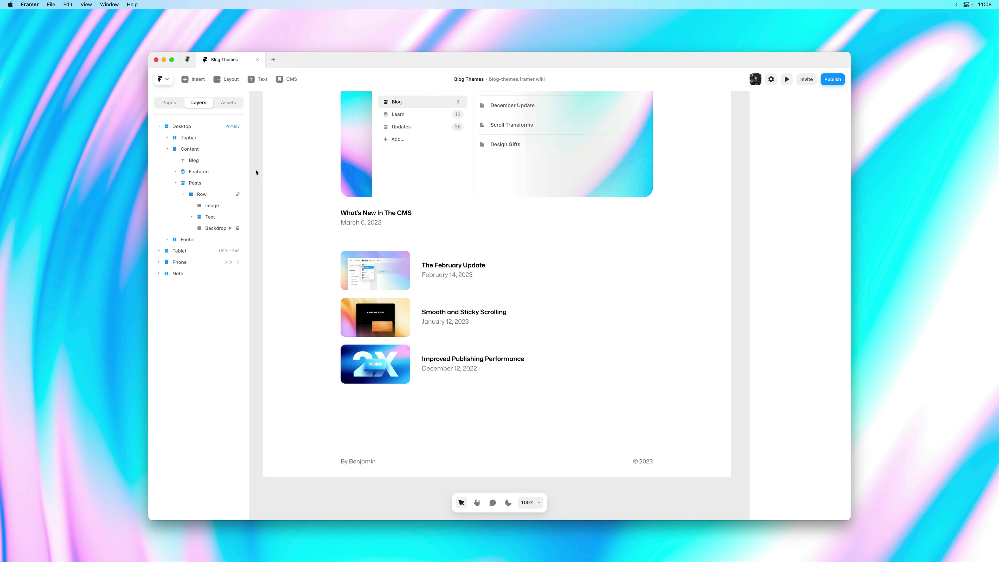
# Step: Show the Assets list of text, link and colour styles, peeking at the add-style menu
pyautogui.scroll(10, 255, 173)
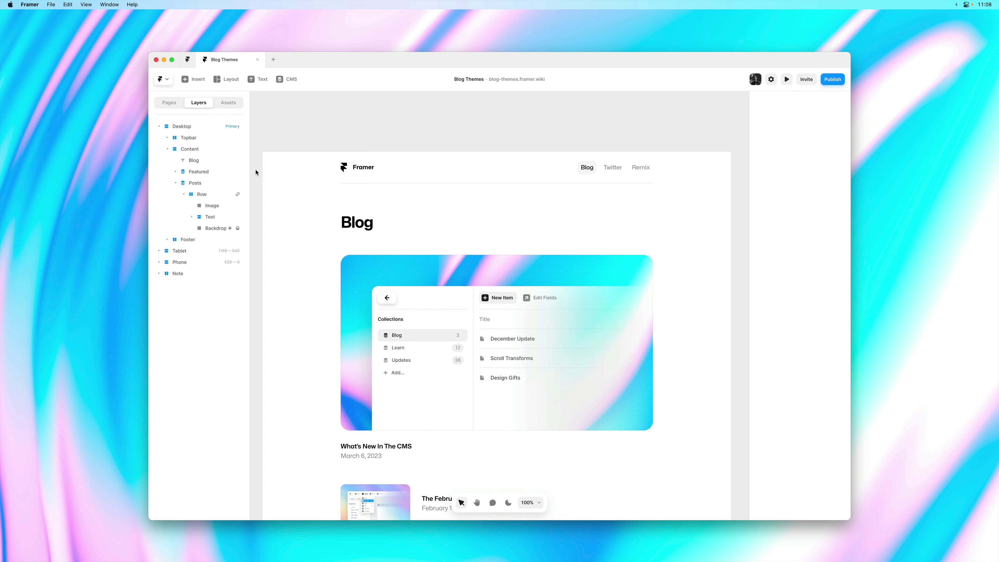
pyautogui.scroll(-2, 256, 173)
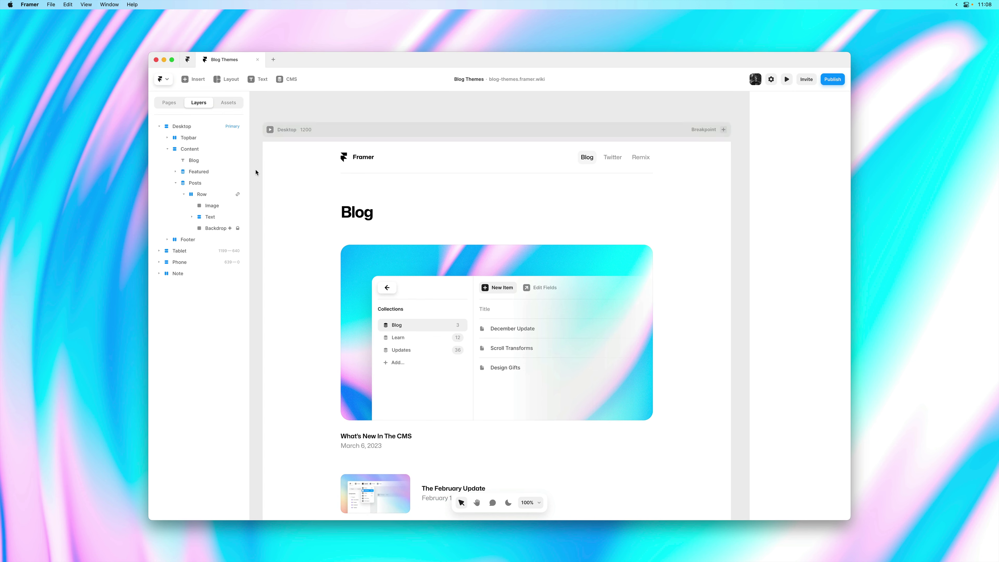
pyautogui.click(228, 103)
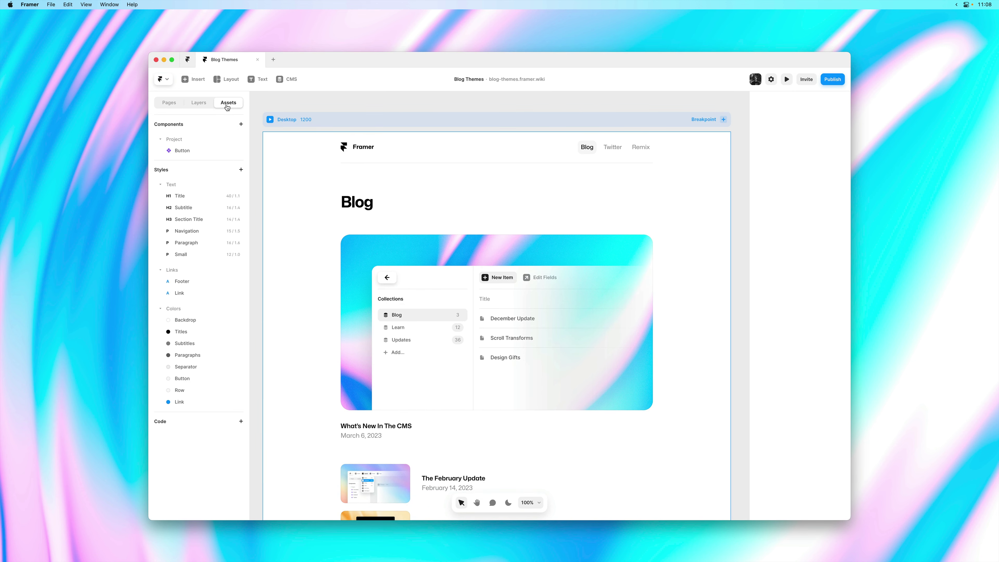
pyautogui.click(257, 169)
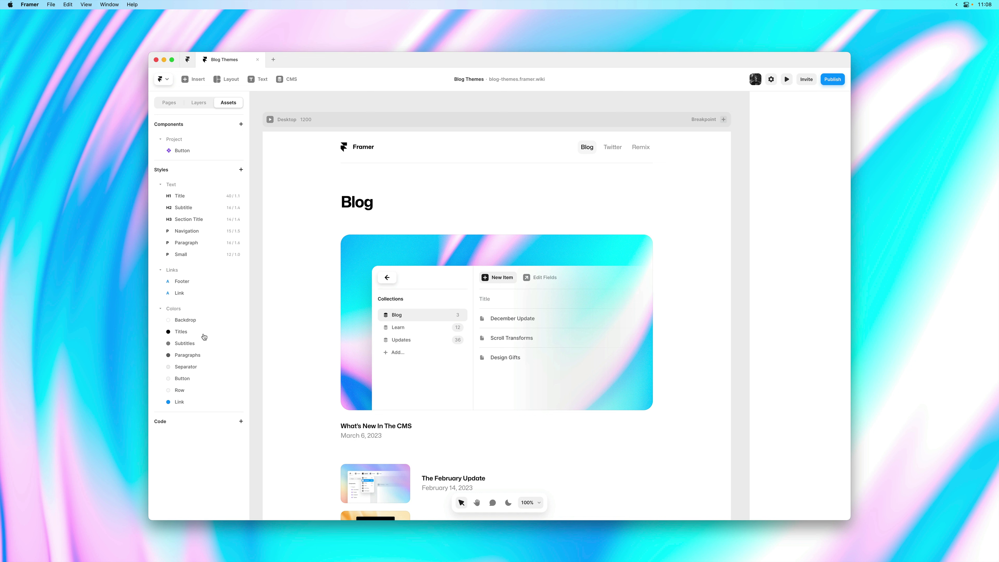
pyautogui.click(241, 170)
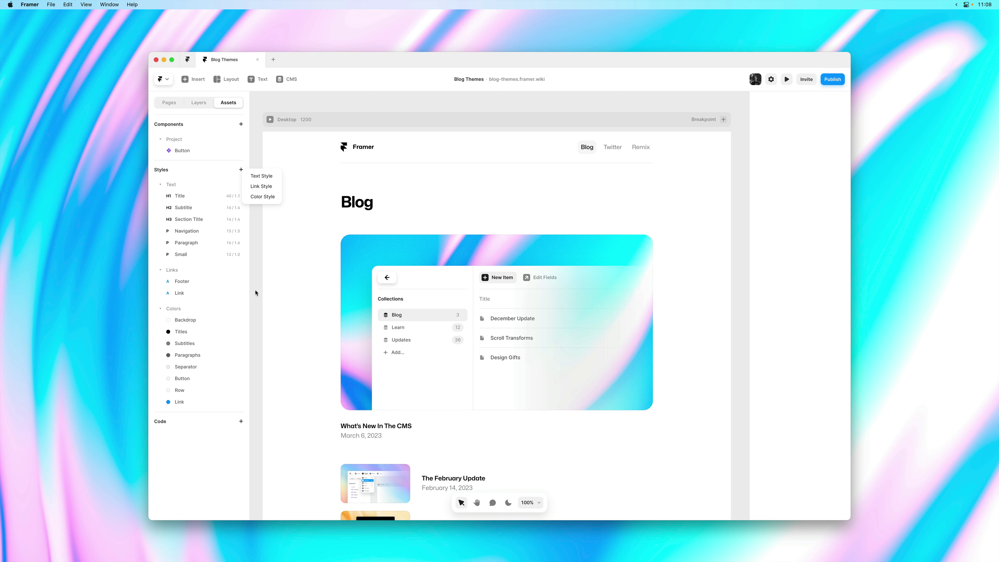
pyautogui.click(255, 297)
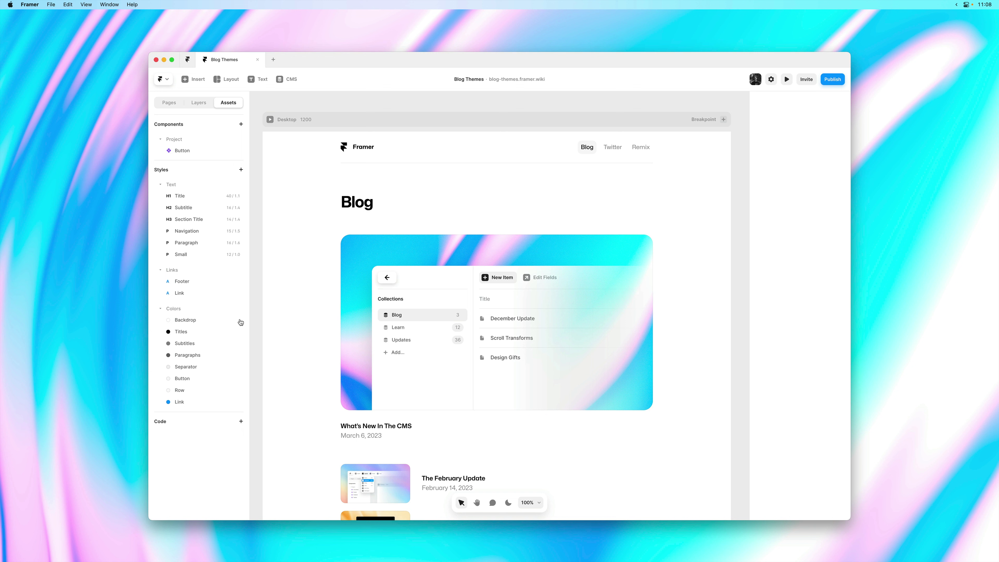
# Step: Compare the Backdrop colour style's light and dark values, then close its editor
pyautogui.click(226, 322)
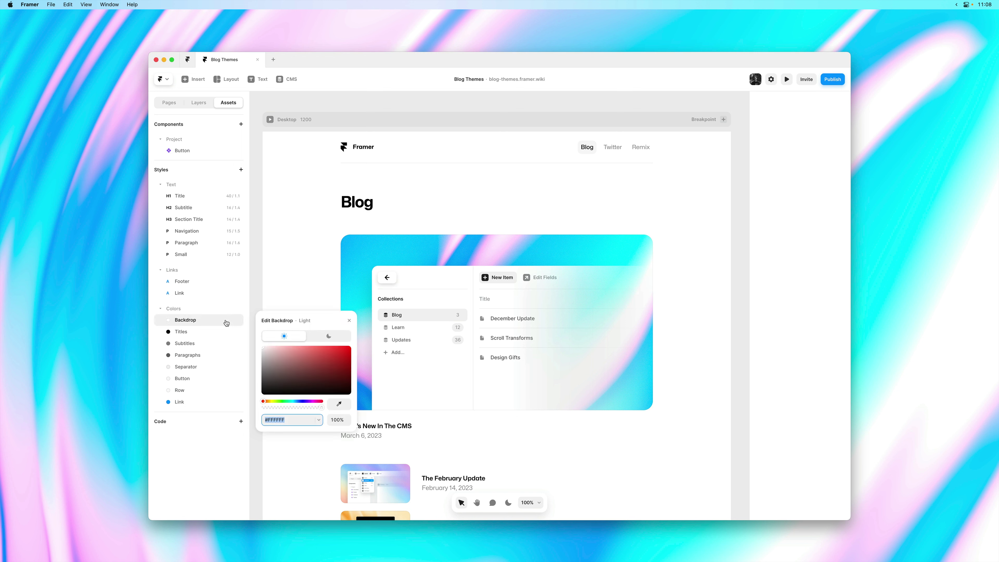
pyautogui.click(336, 338)
pyautogui.click(298, 338)
pyautogui.click(329, 341)
pyautogui.click(286, 337)
pyautogui.click(349, 322)
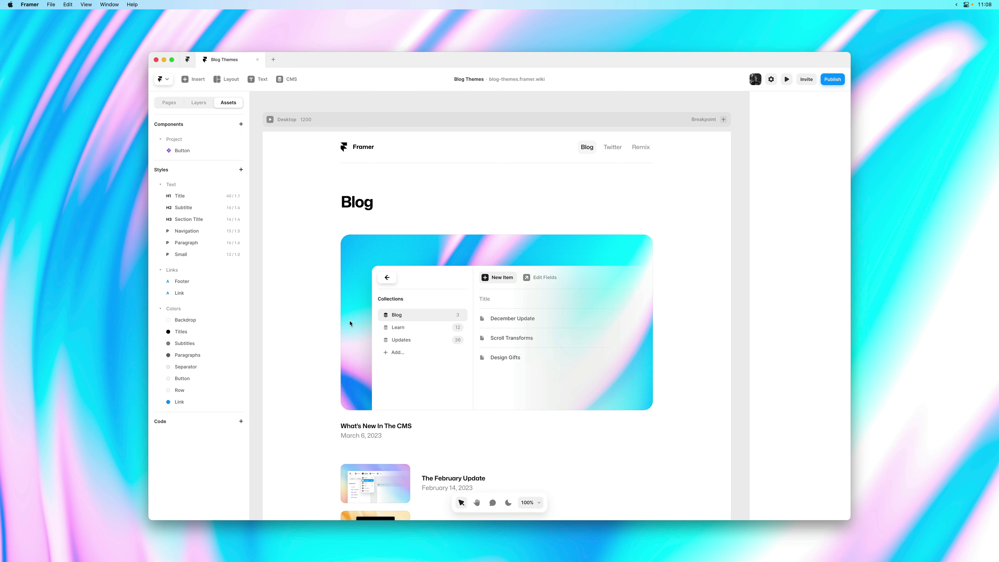
# Step: Check the Paragraphs colour's dark #888888 and light #666666 values and close the editor
pyautogui.click(201, 356)
pyautogui.click(324, 373)
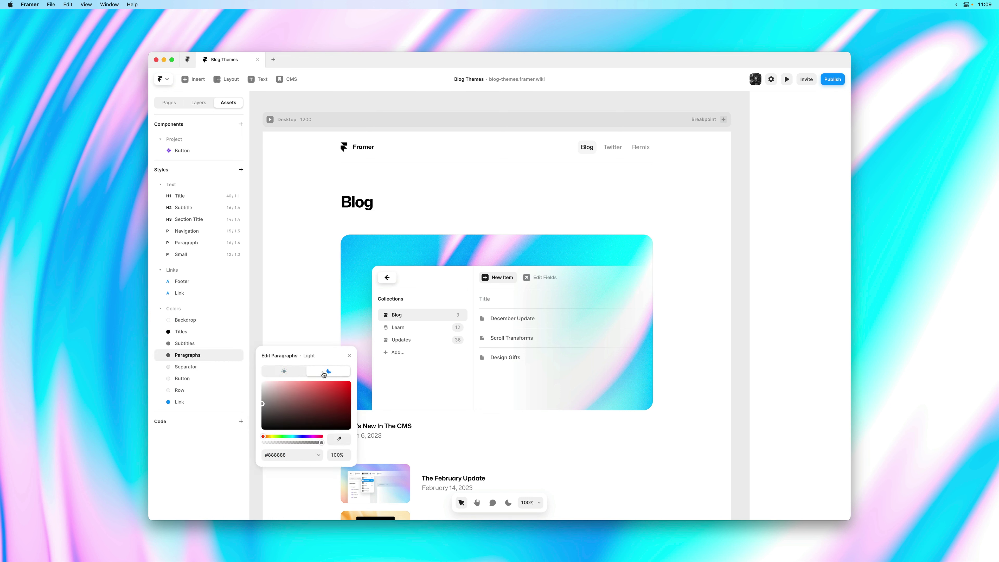
pyautogui.click(295, 371)
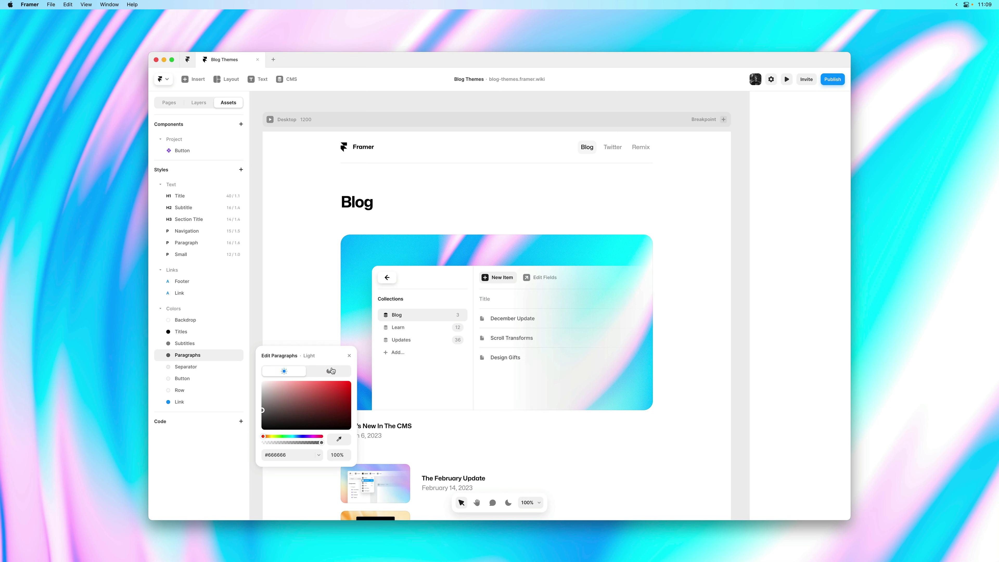
pyautogui.click(350, 356)
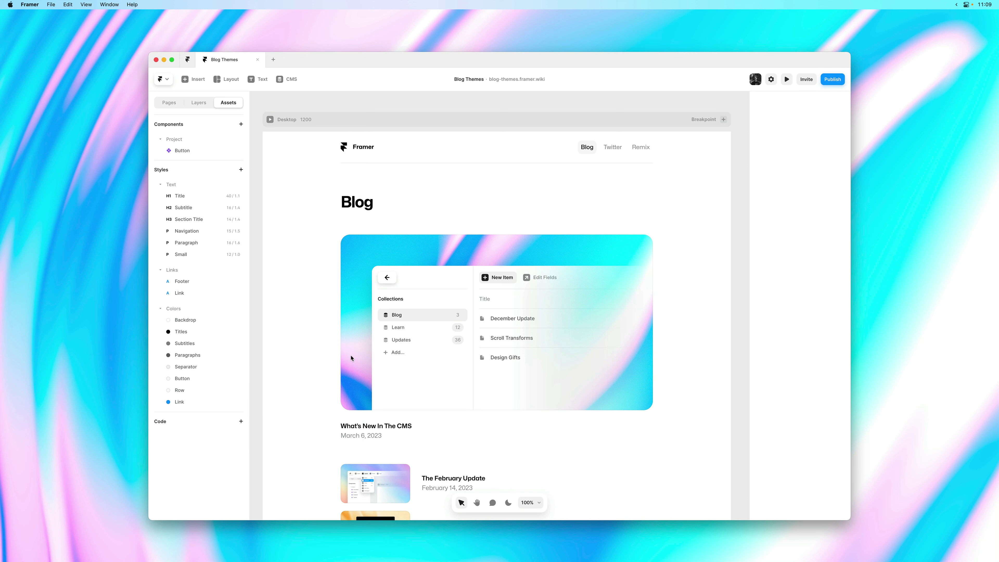
# Step: Open the Paragraphs colour's context menu showing Clear Dark Color, then dismiss it unchanged
pyautogui.rightClick(222, 359)
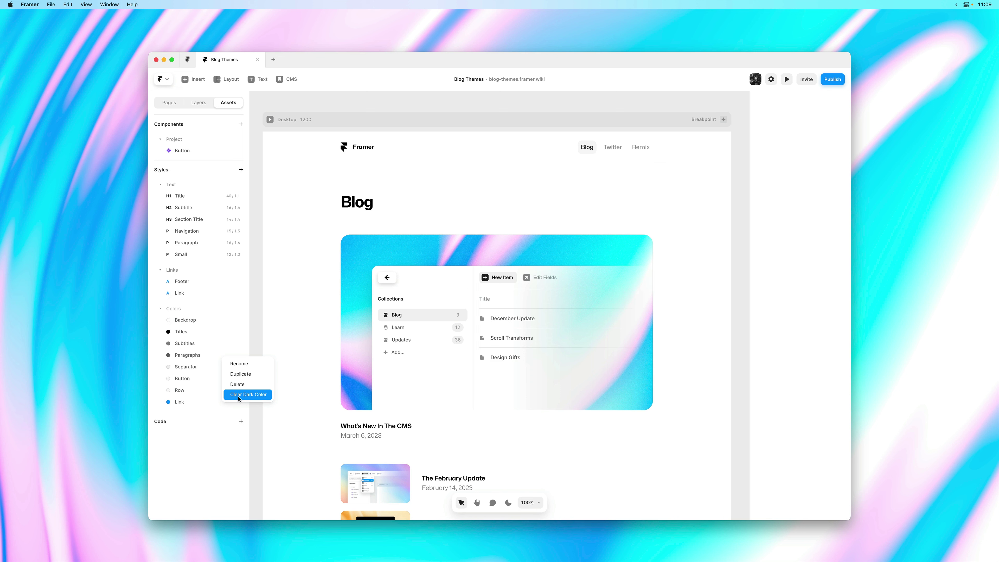
pyautogui.click(255, 342)
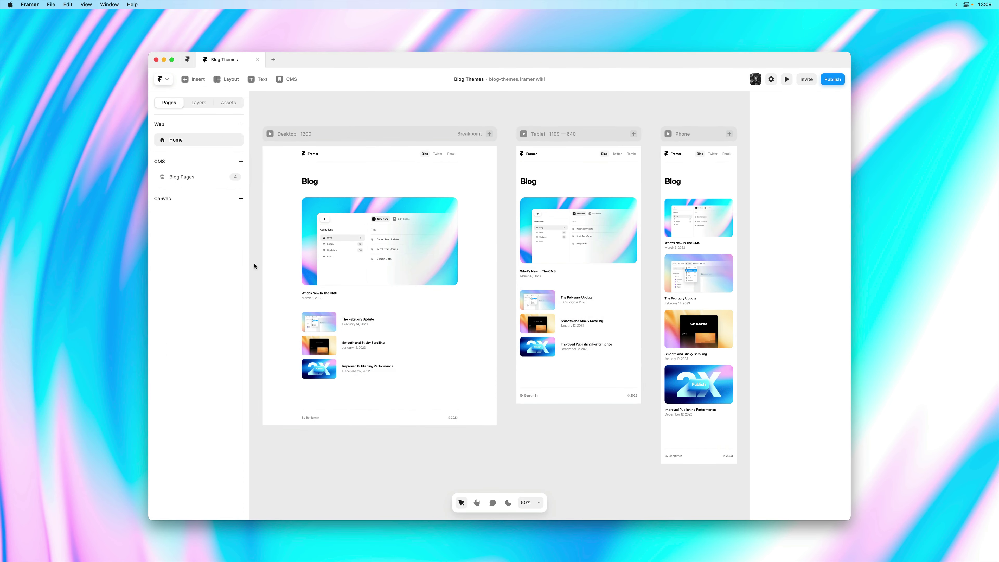
# Step: Toggle the canvas theme to dark, back to light, and dark again
pyautogui.click(507, 506)
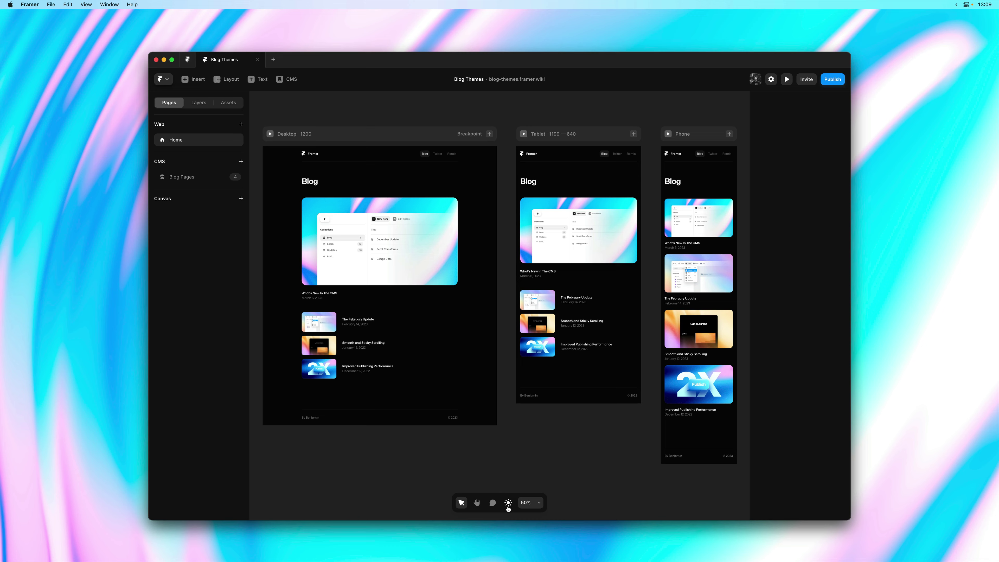
pyautogui.click(508, 506)
pyautogui.click(508, 507)
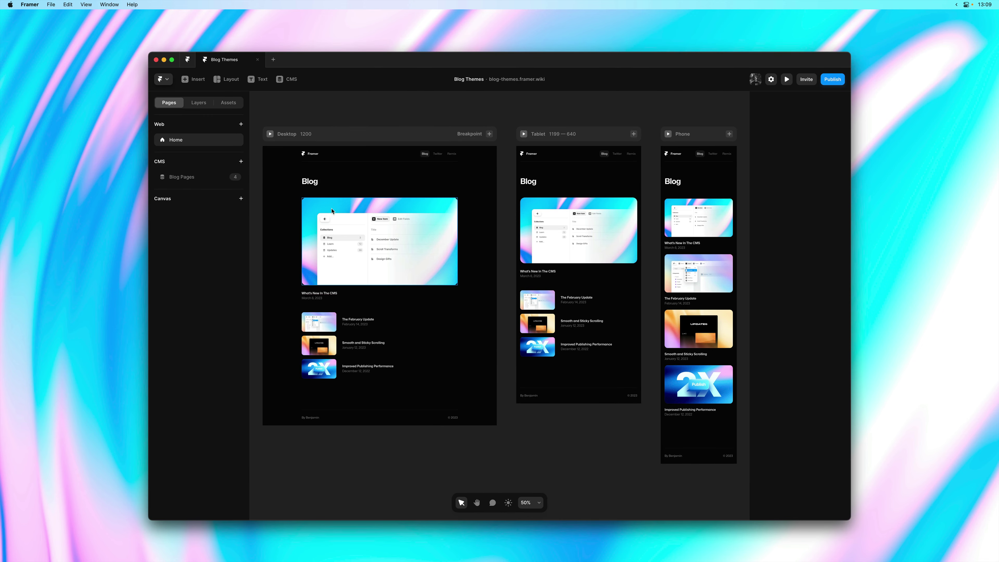
# Step: Open the Blog Pages CMS page at 100% zoom and compare it in light and dark themes
pyautogui.click(167, 176)
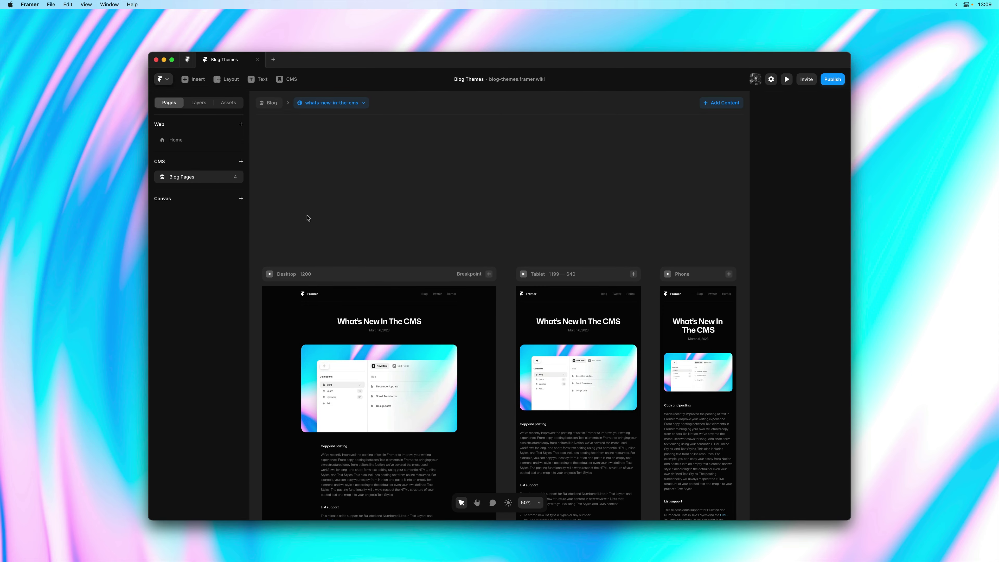
pyautogui.press('space')
pyautogui.moveTo(307, 217); pyautogui.dragTo(374, 138)
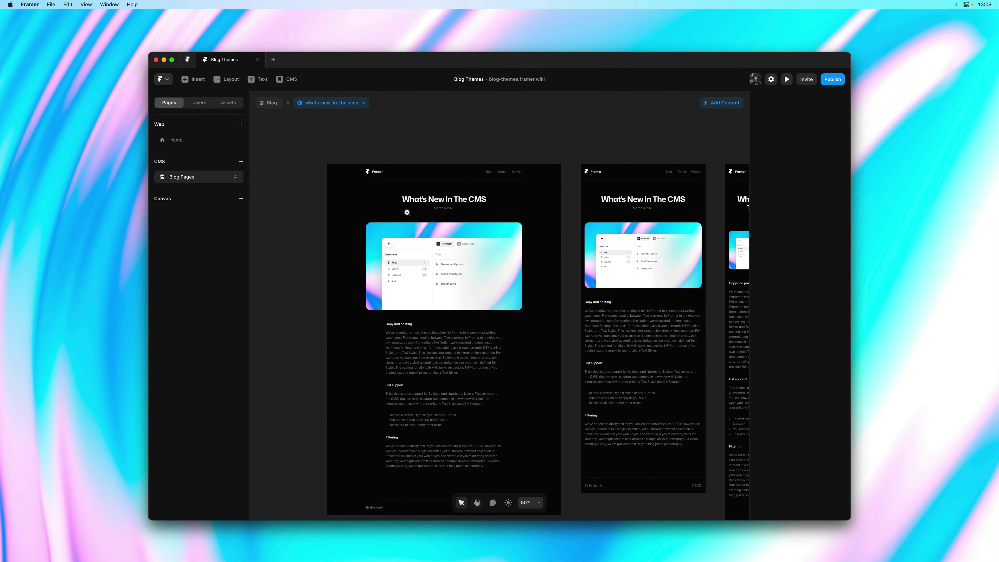
pyautogui.hotkey('shift', '0')
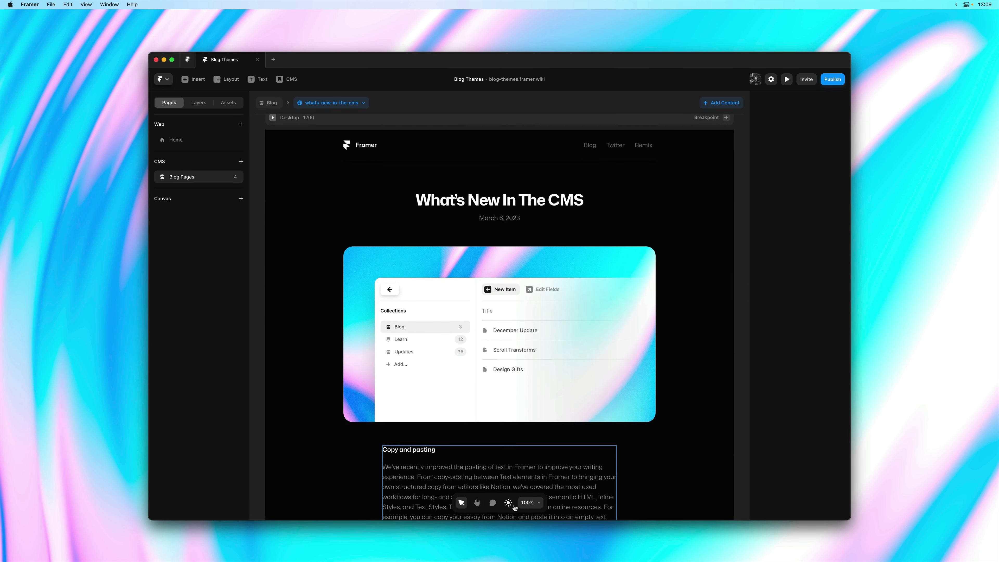
pyautogui.click(509, 503)
pyautogui.click(514, 507)
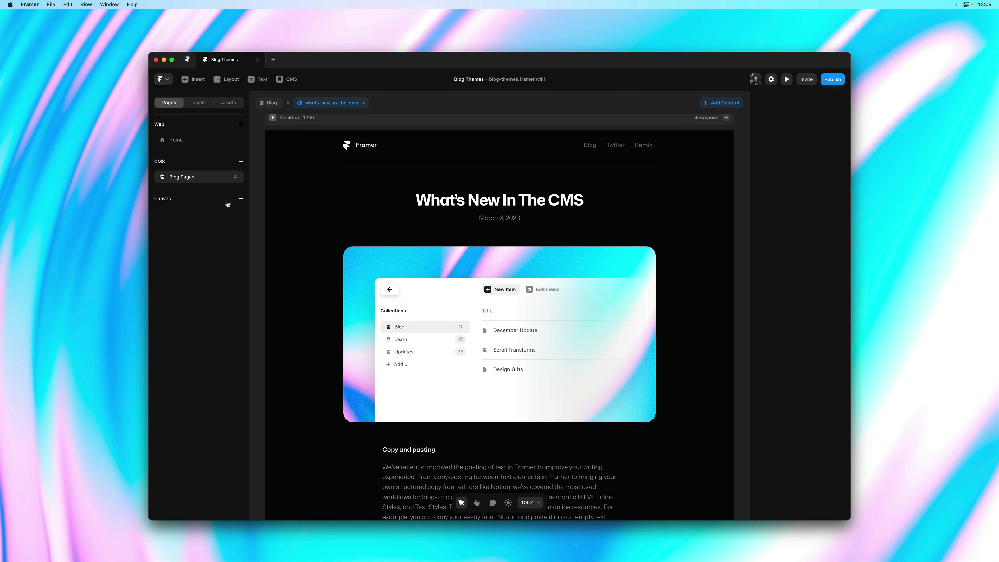
# Step: Go back to the Home page and select the Typefaces note
pyautogui.click(205, 145)
pyautogui.press('h')
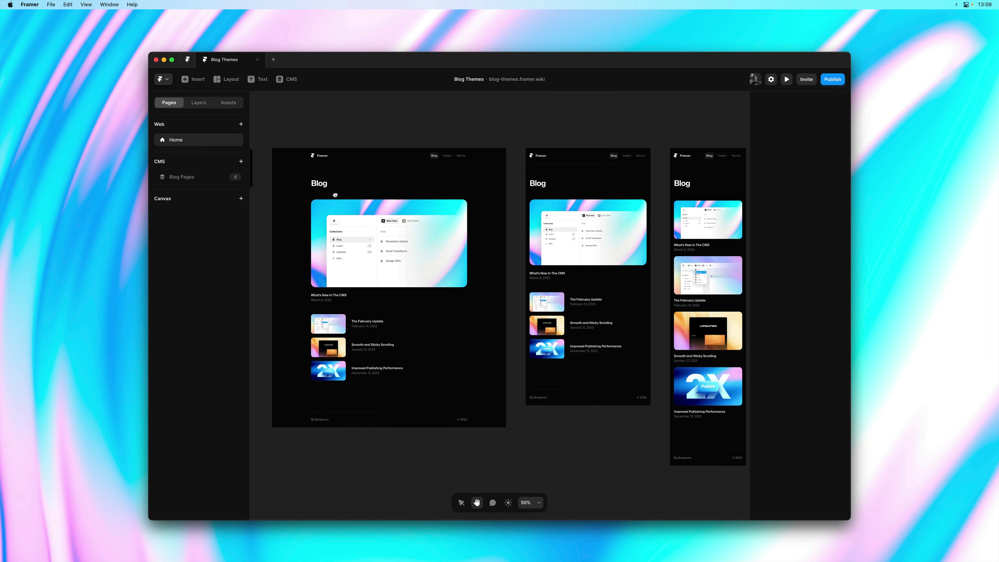
pyautogui.moveTo(312, 192); pyautogui.dragTo(584, 241)
pyautogui.scroll(3, 472, 206)
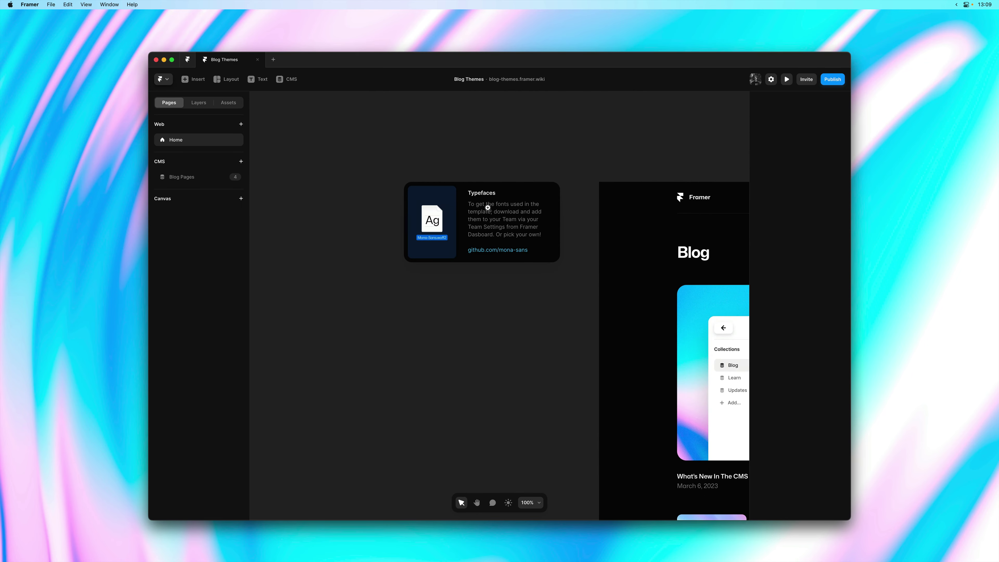
pyautogui.scroll(3, 485, 218)
pyautogui.moveTo(535, 301); pyautogui.dragTo(566, 366)
pyautogui.press('v')
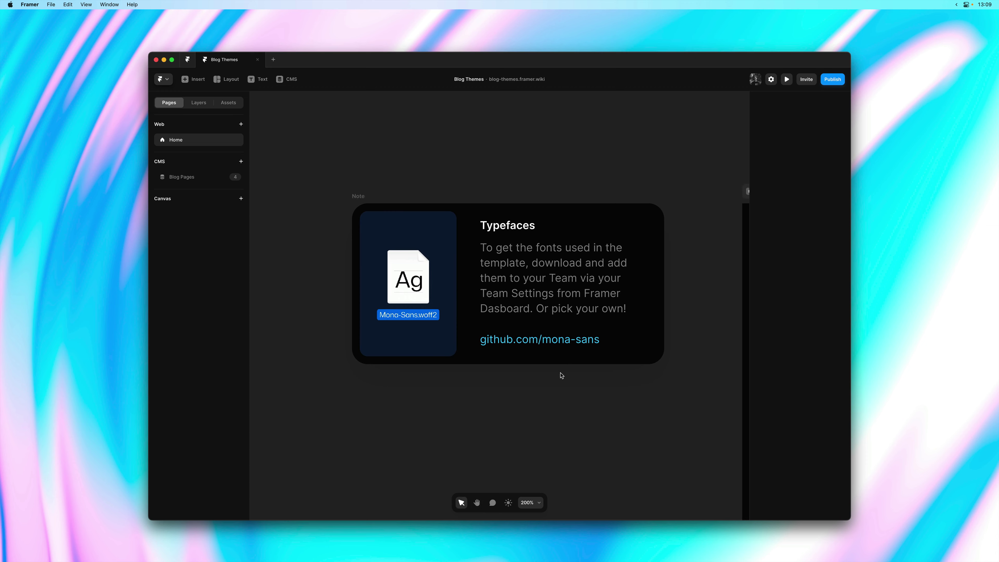
pyautogui.click(404, 193)
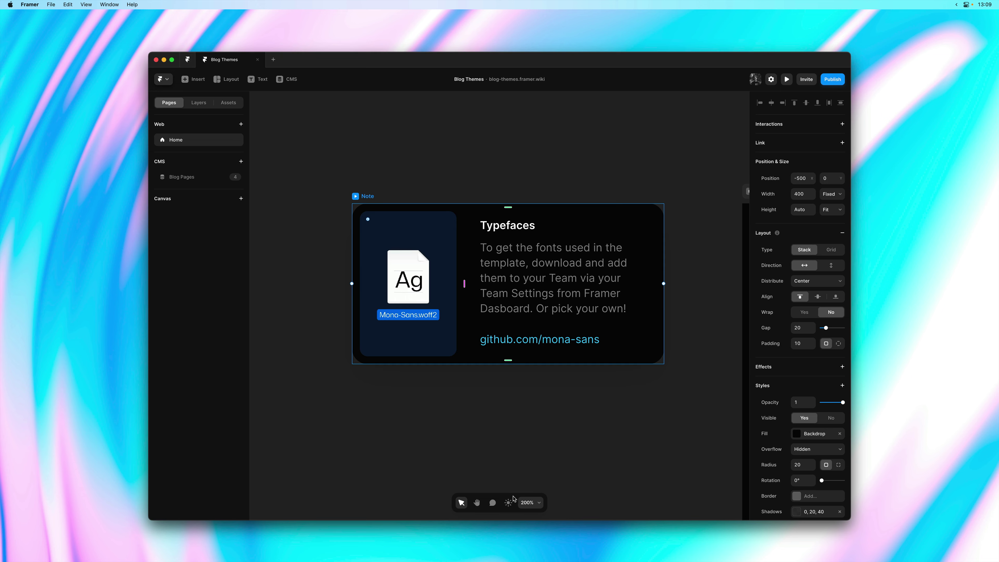
# Step: Toggle the note between light and dark themes twice, ending in dark, then zoom to fit
pyautogui.click(509, 503)
pyautogui.click(509, 503)
pyautogui.click(509, 502)
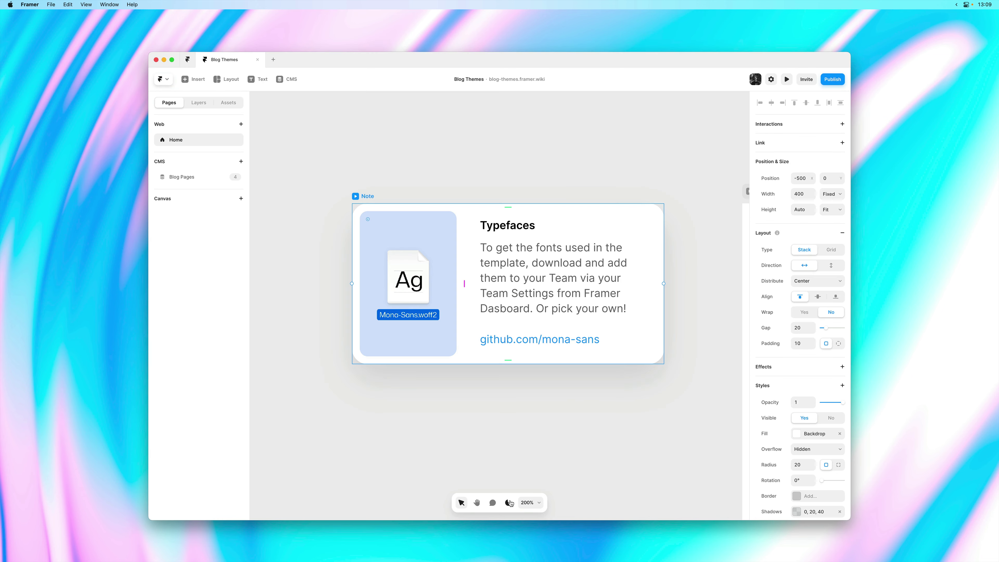
pyautogui.click(509, 503)
pyautogui.click(533, 440)
pyautogui.hotkey('shift', '1')
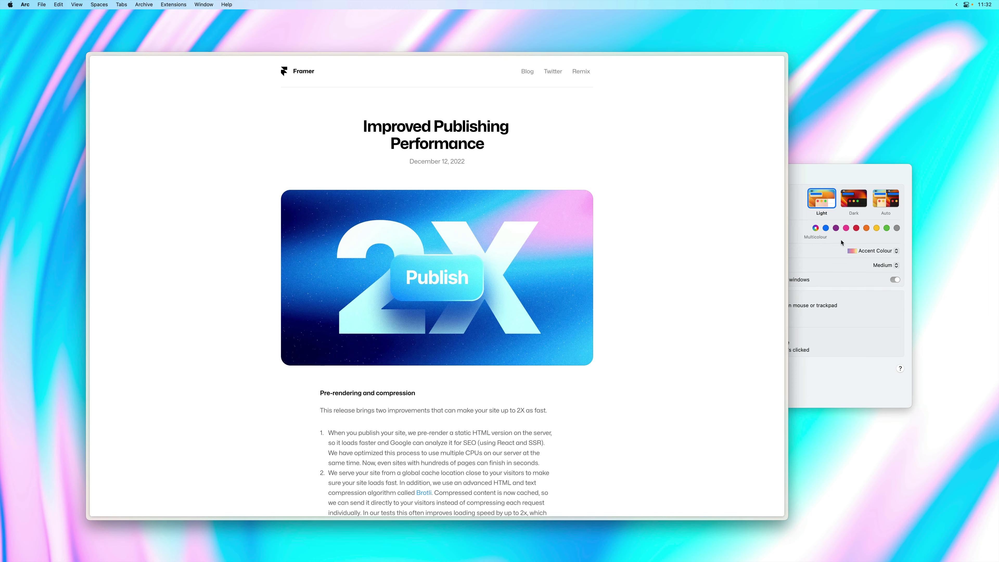
# Step: Flip the system appearance Dark, Light, Dark, Light and return to Arc's post showing Light
pyautogui.click(860, 183)
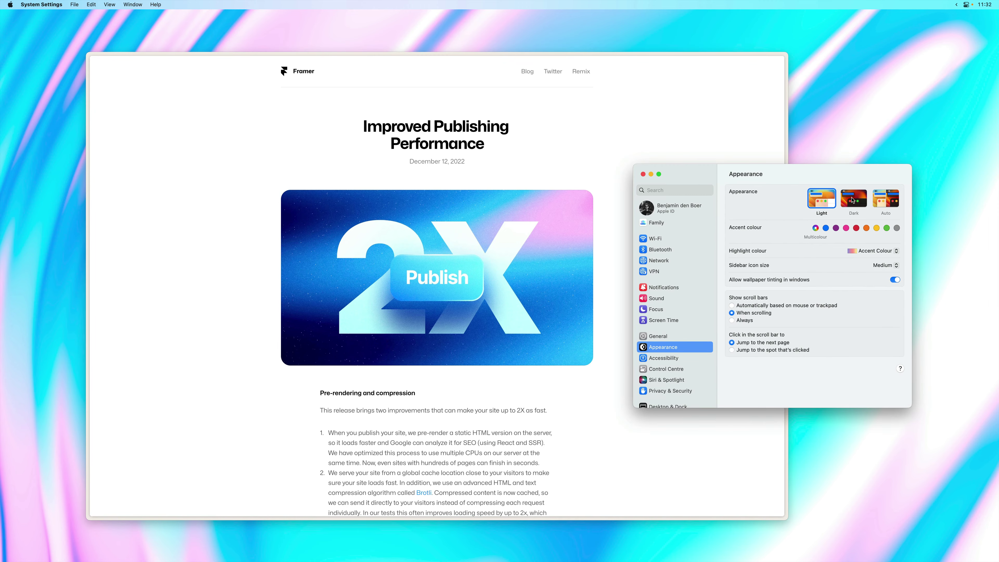
pyautogui.click(852, 201)
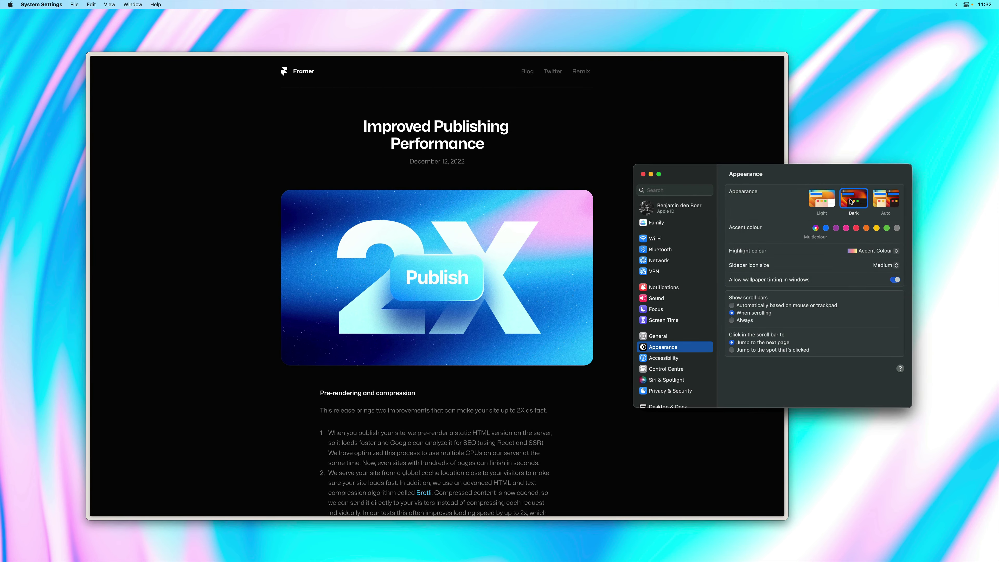
pyautogui.click(823, 202)
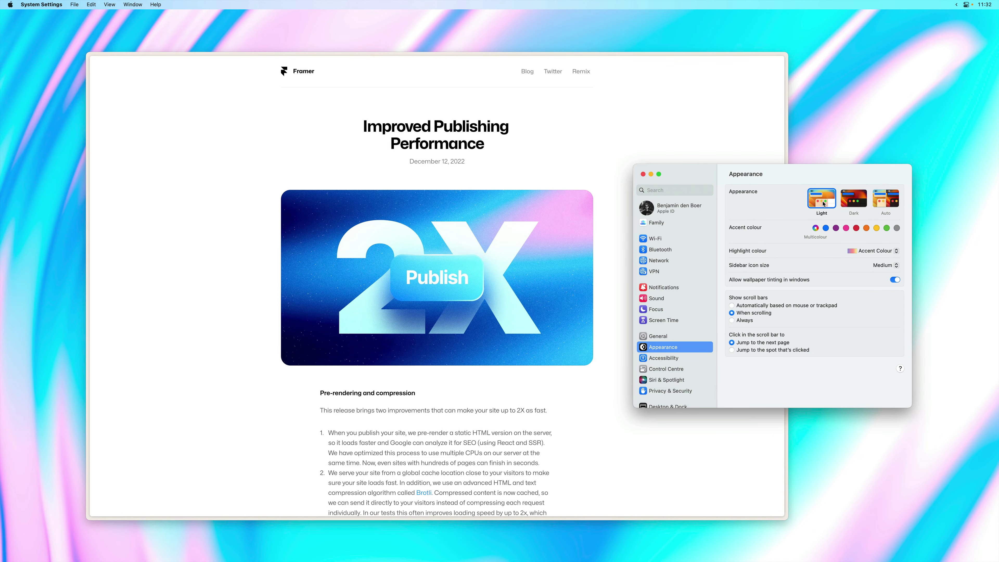
pyautogui.click(850, 201)
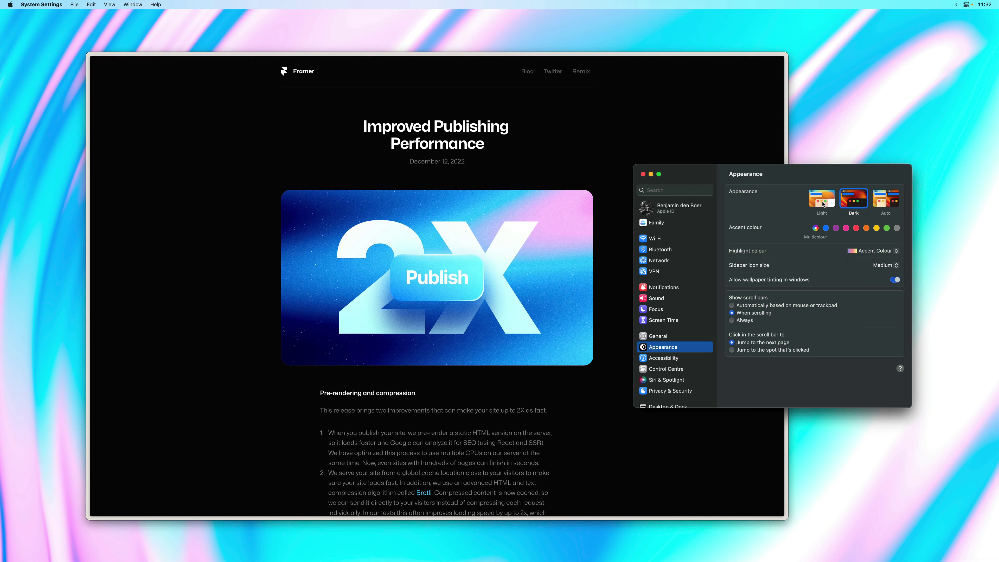
pyautogui.click(824, 204)
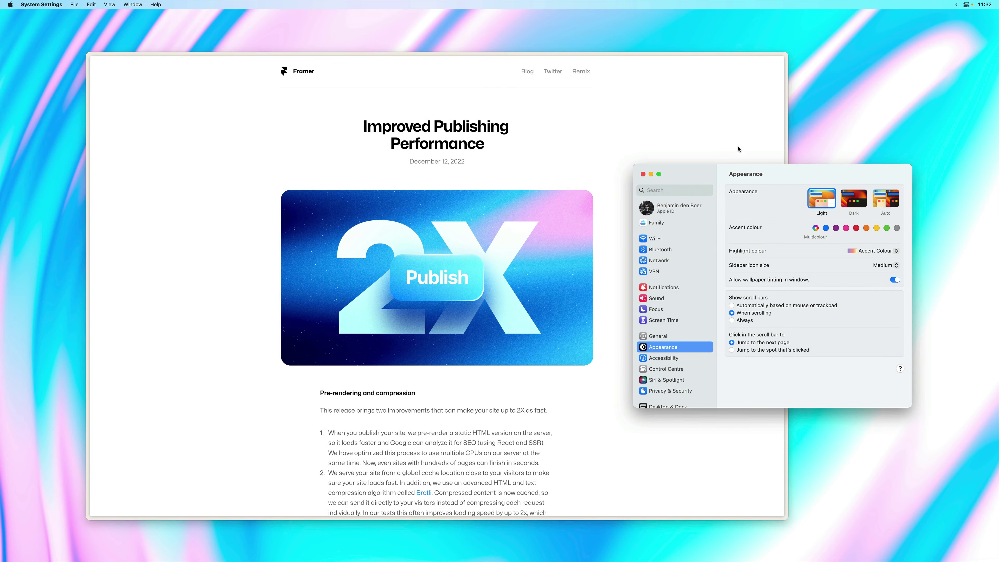
pyautogui.click(737, 147)
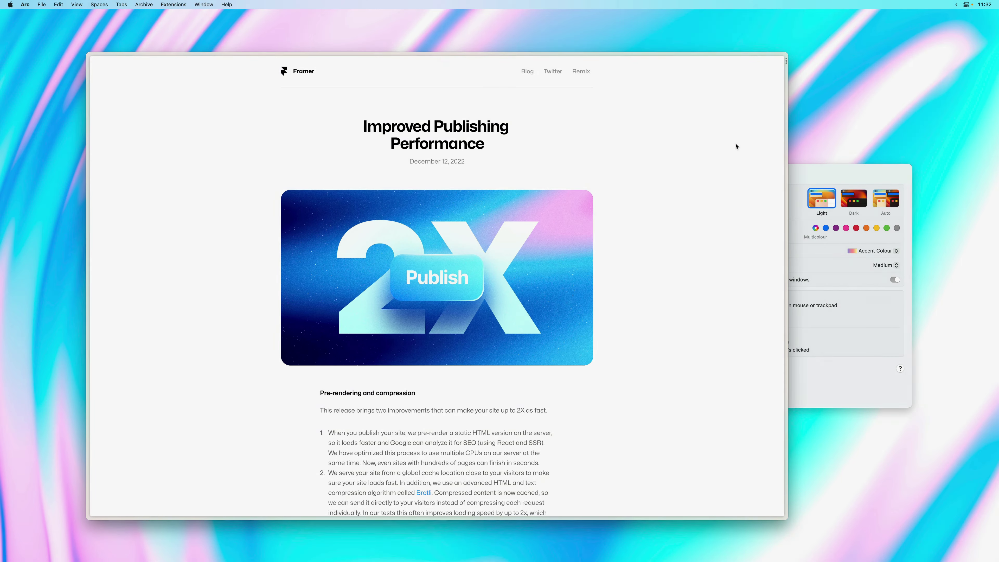